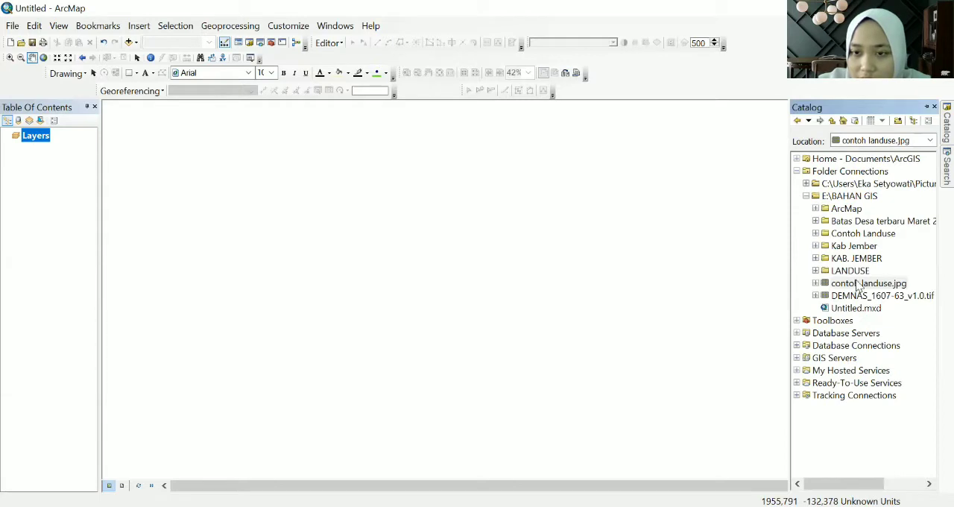
- Add contoh landuse.jpg from the E:\BAHAN GIS folder to the map and acknowledge the missing spatial reference
mouse_move(853, 282)
mouse_down()
mouse_move(555, 270)
mouse_move(428, 255)
mouse_move(424, 241)
mouse_up()
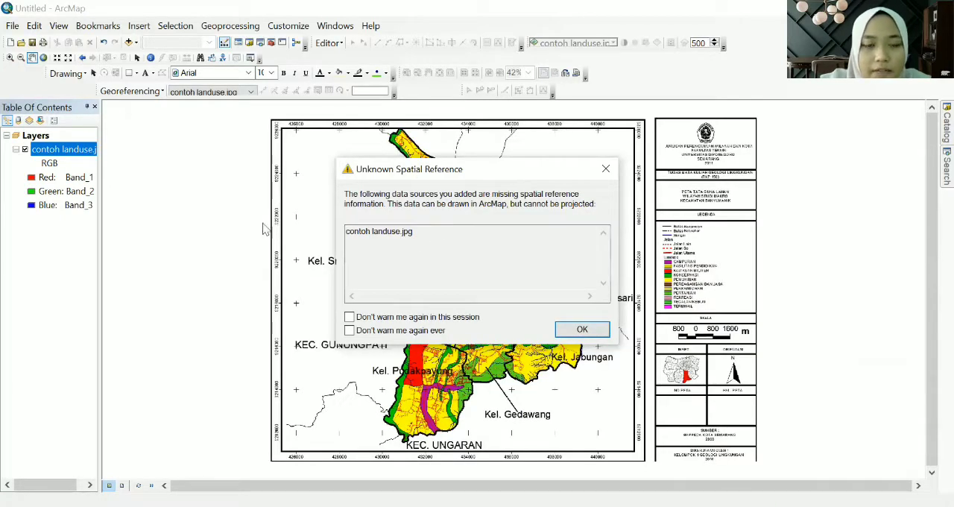
click(574, 331)
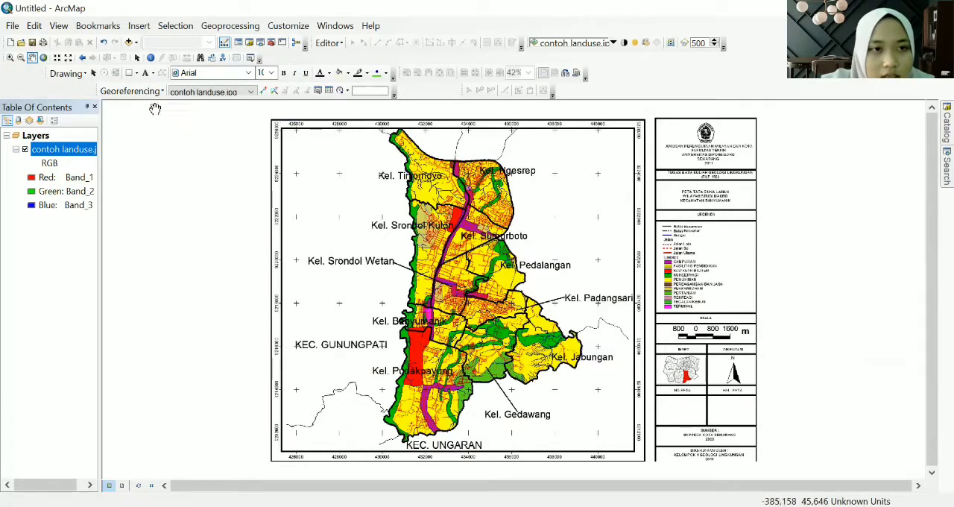
- Turn off Auto Adjust for georeferencing the land-use image
right_click(669, 82)
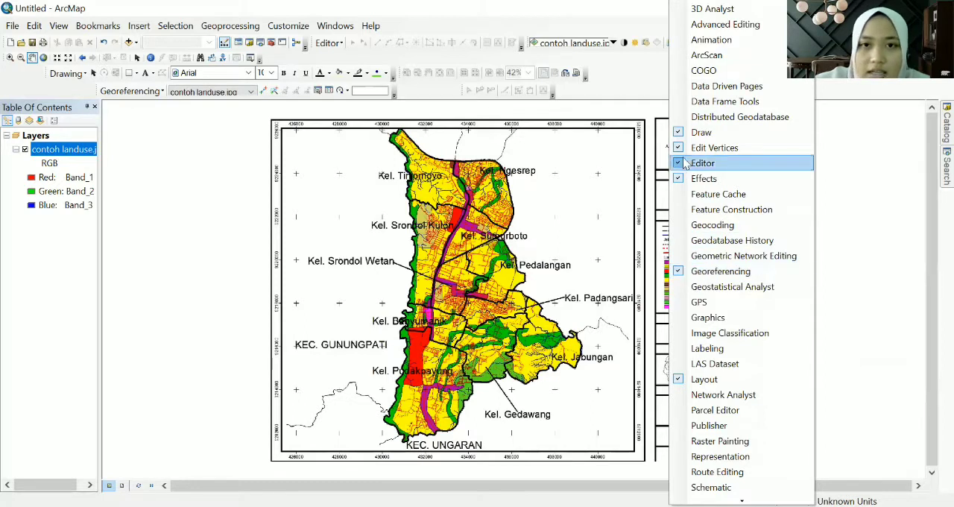
click(647, 97)
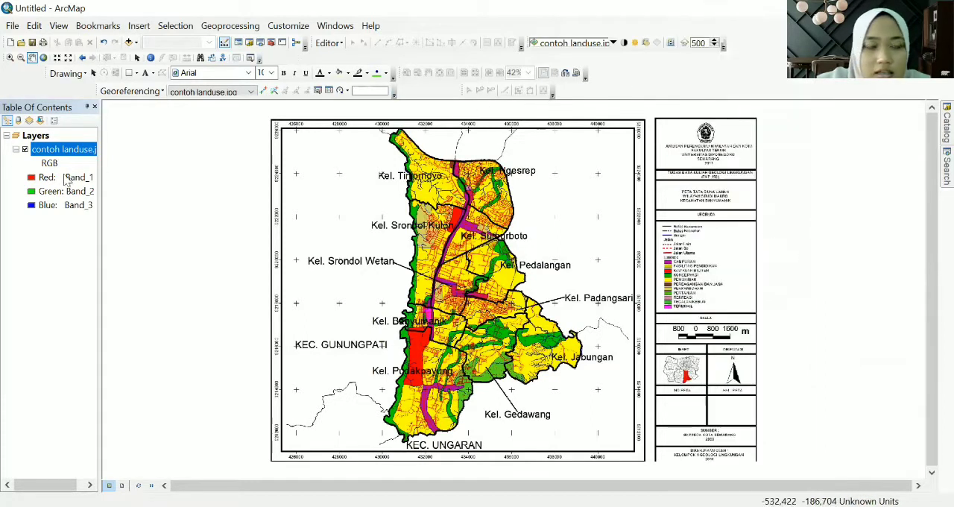
click(158, 92)
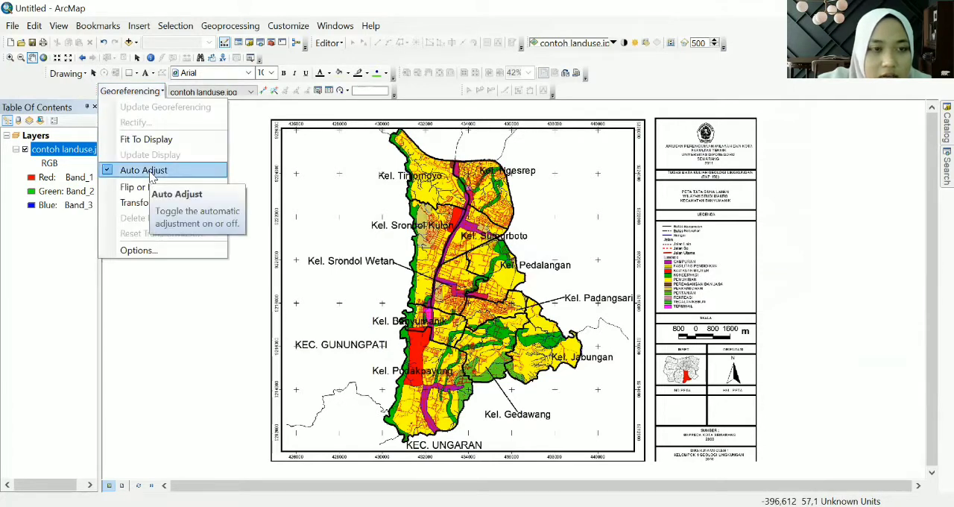
click(151, 171)
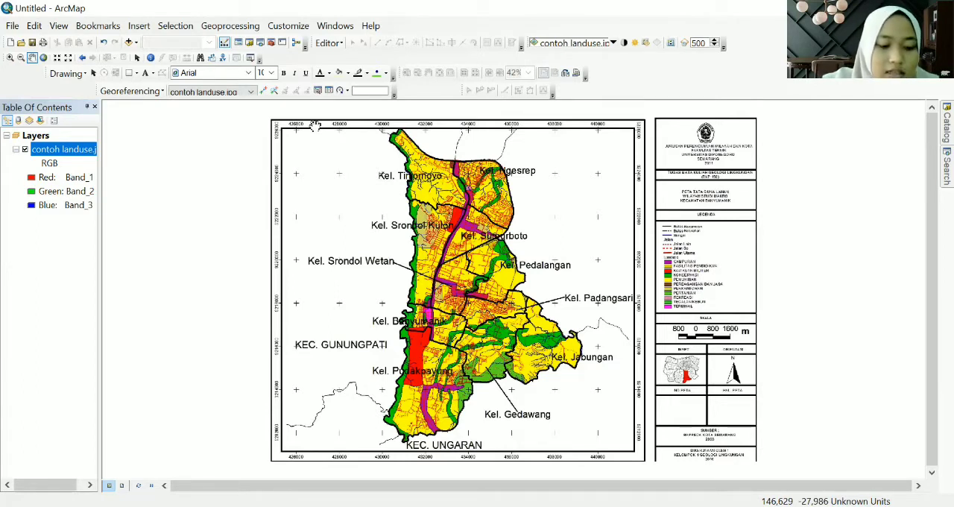
- Place the first control point on the map's northeast grid cross, where 440000 and 9226000 meet
click(269, 90)
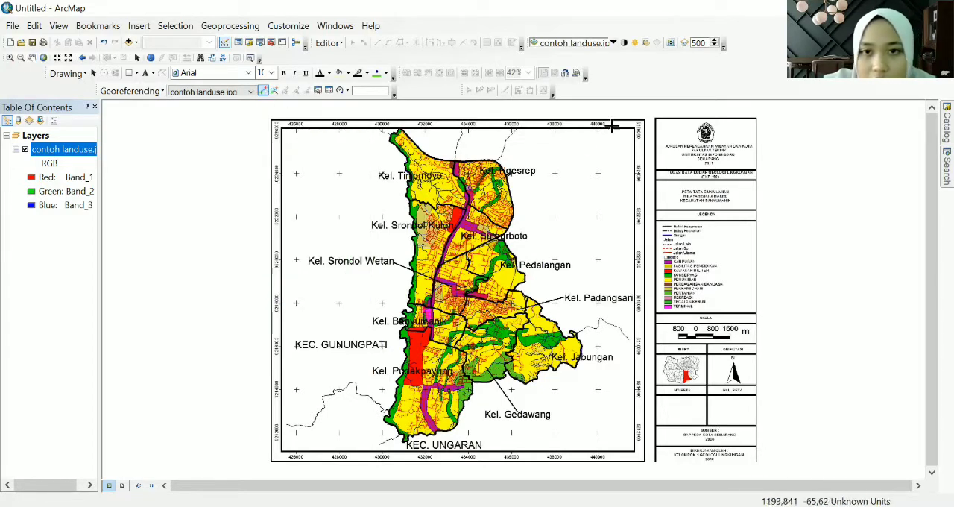
scroll(618, 126, down, 2)
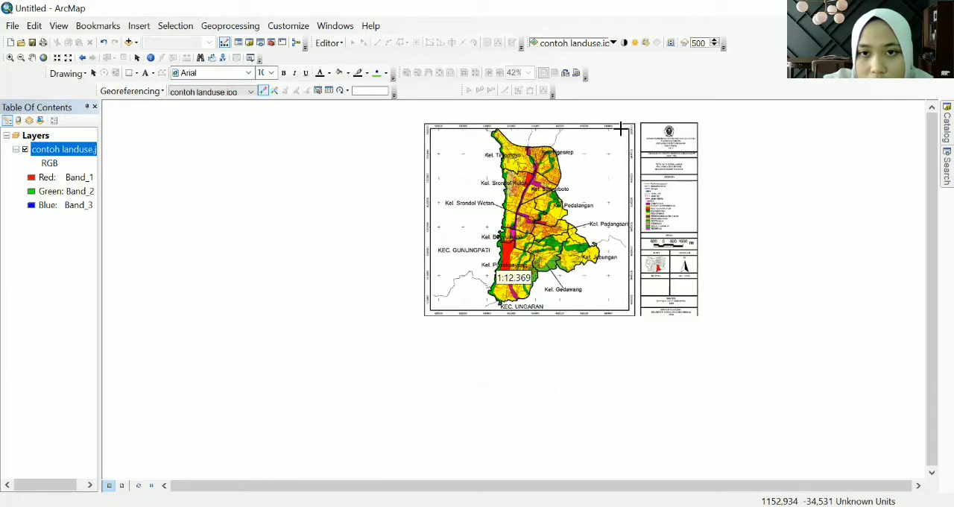
scroll(620, 129, up, 5)
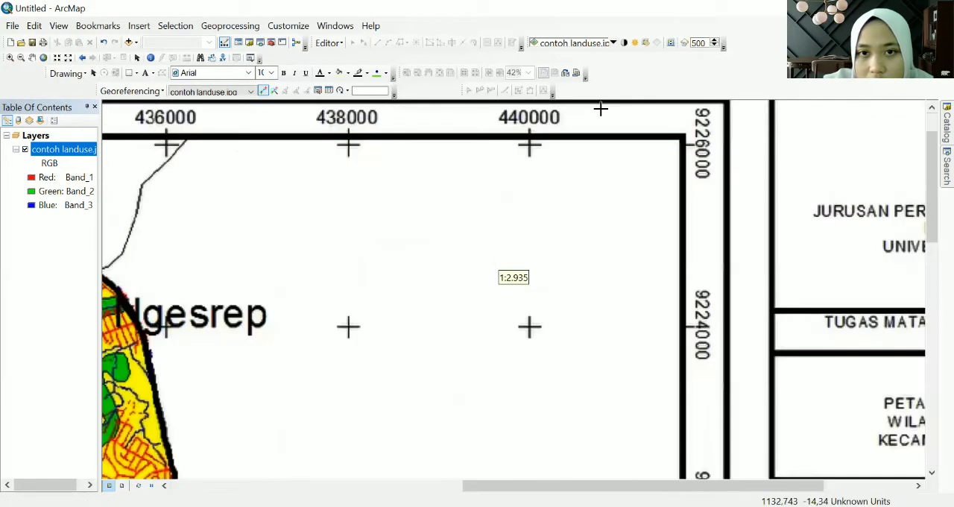
scroll(601, 109, up, 2)
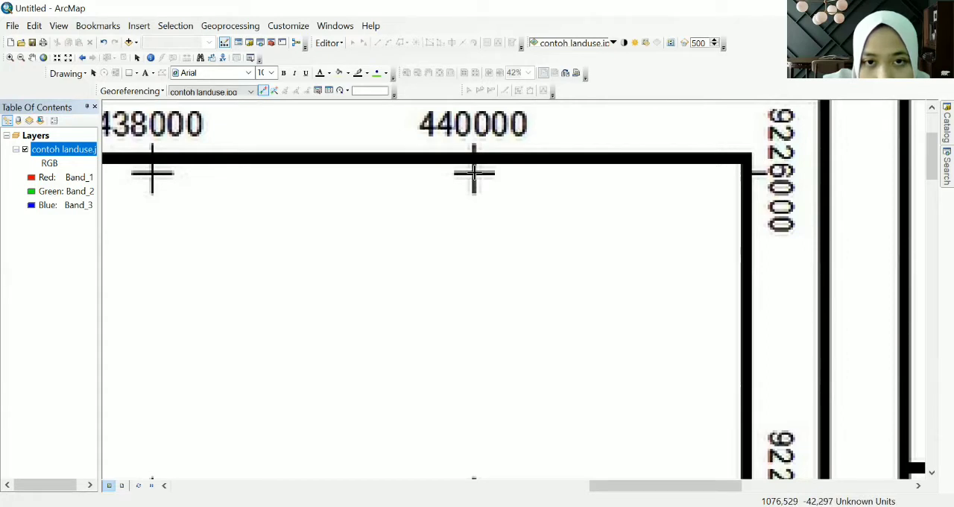
click(474, 172)
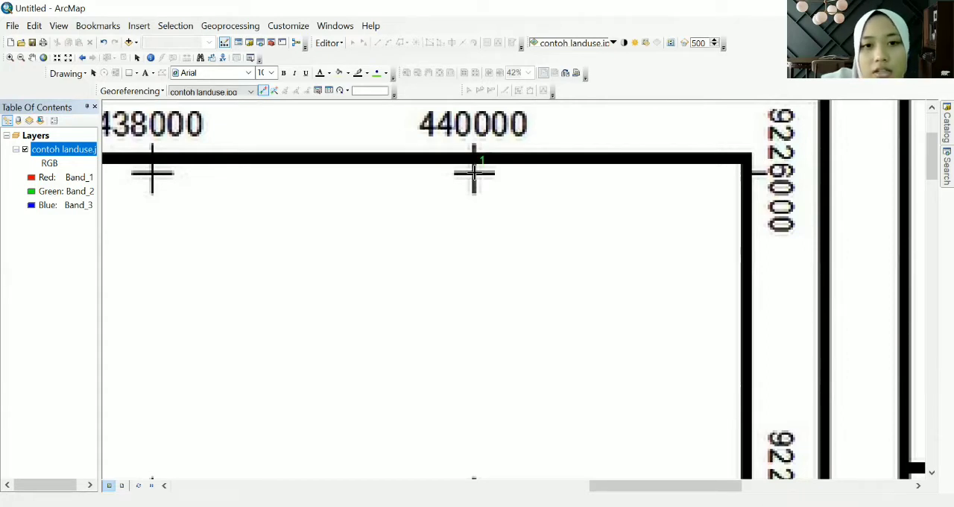
- Set the first control point's target coordinates to X 440000 and Y 9226000
right_click(474, 172)
click(491, 183)
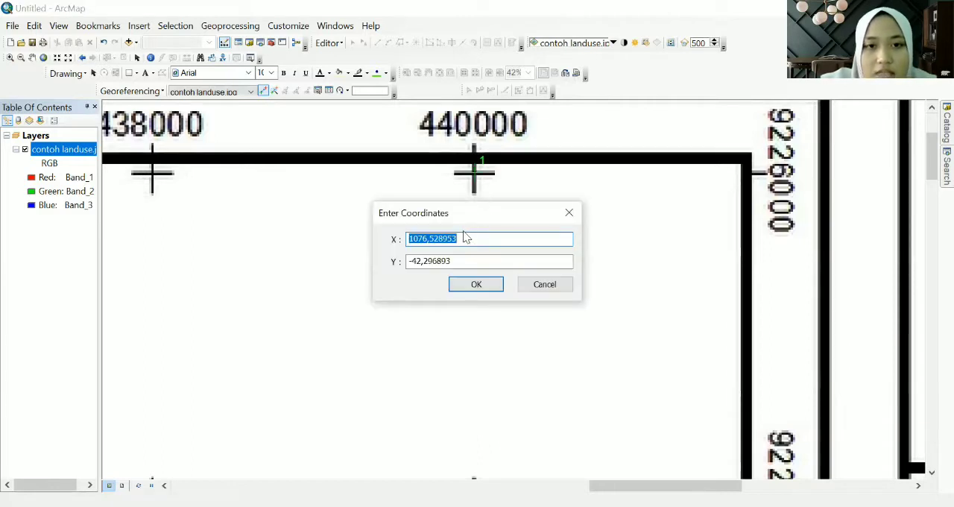
text(440000)
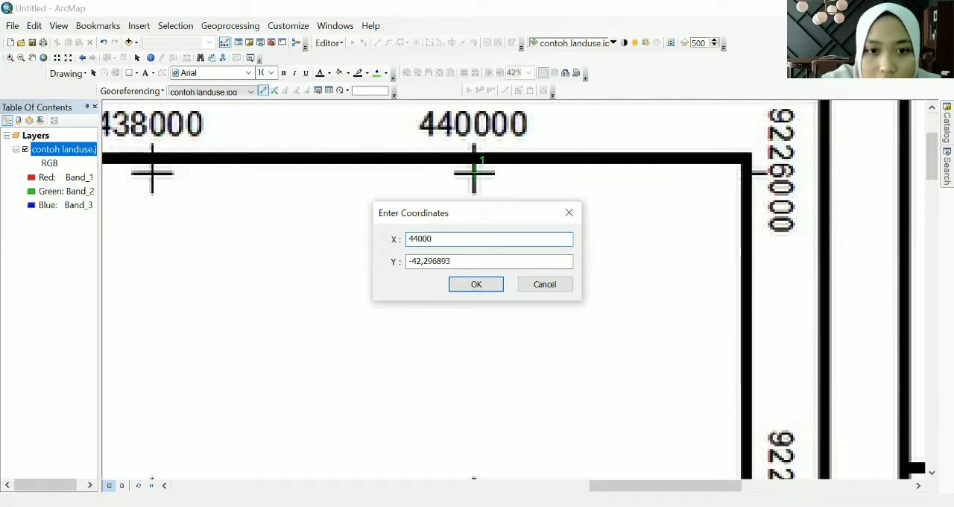
click(450, 260)
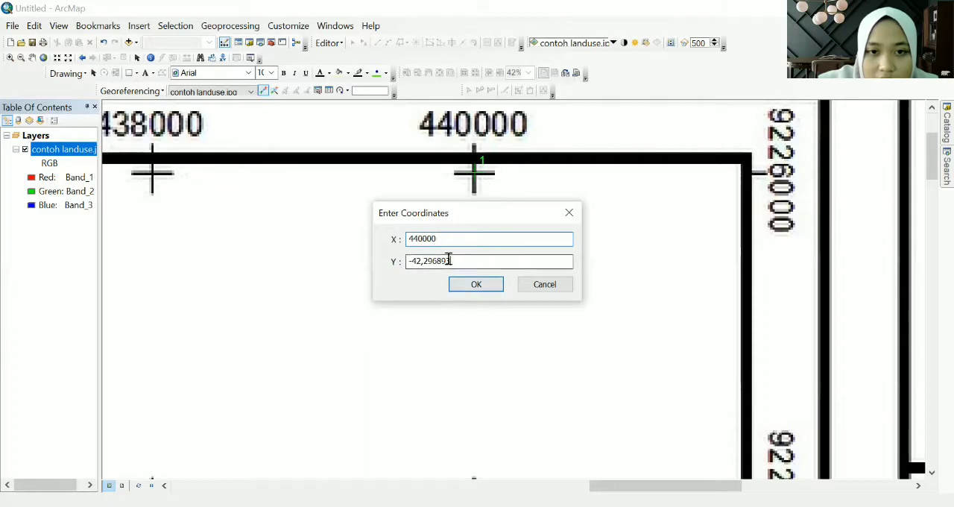
double_click(450, 260)
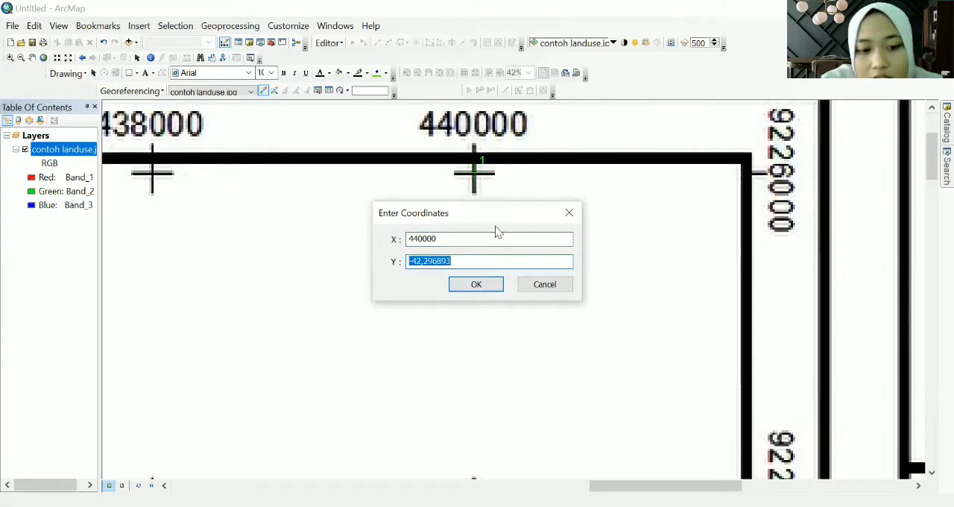
text(9)
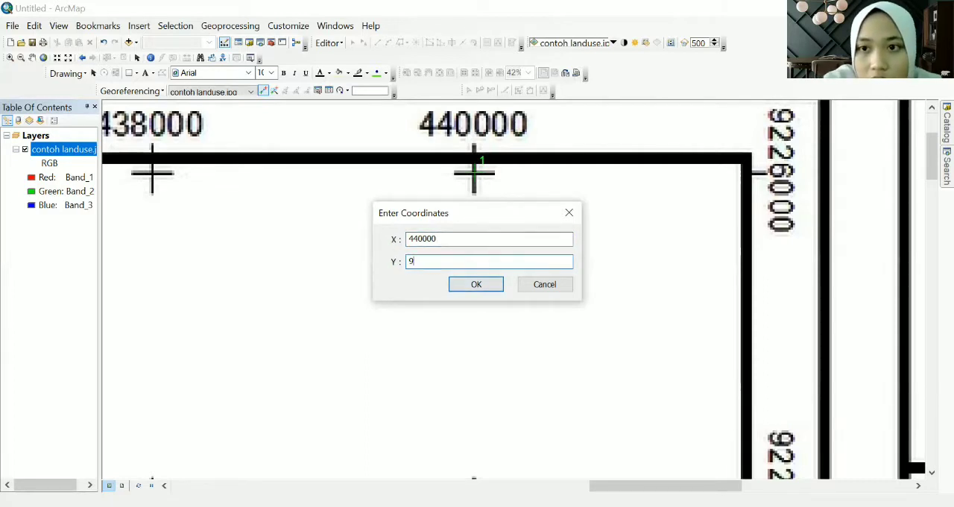
text(226000)
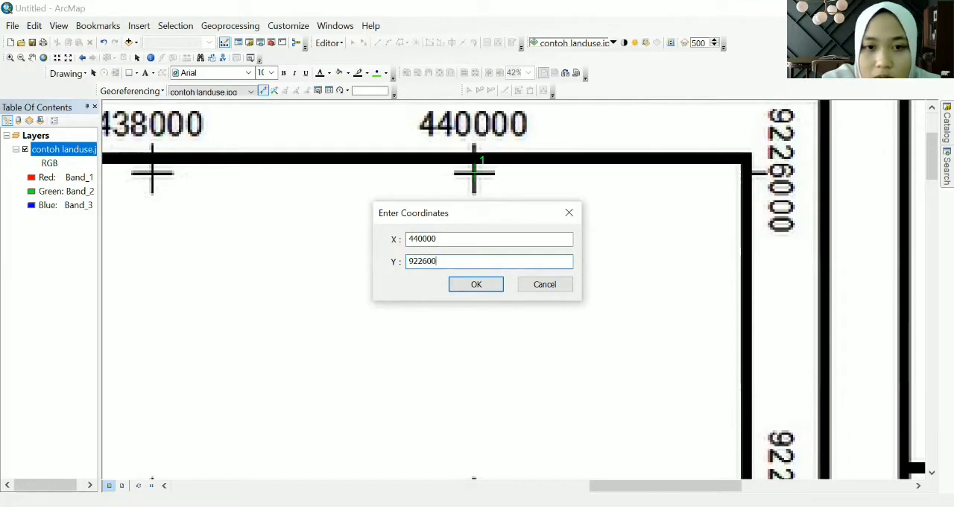
click(488, 287)
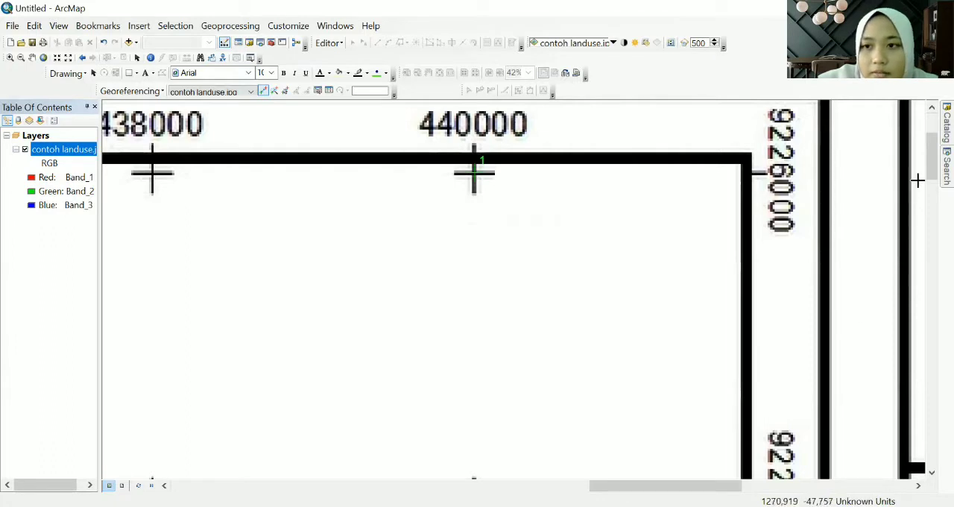
- Add a second control point on the map's southeast grid cross with target coordinates X 440000 and Y 9212000
drag(931, 153, 932, 430)
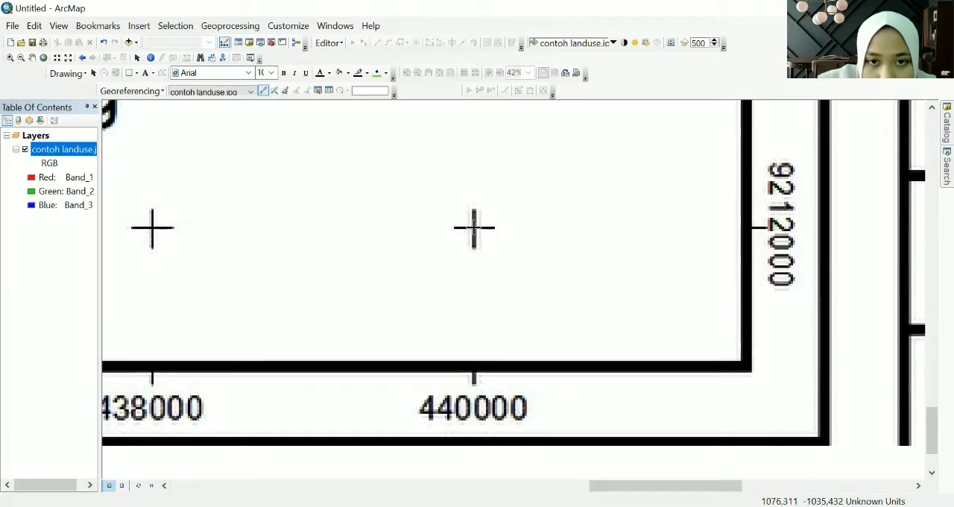
click(474, 227)
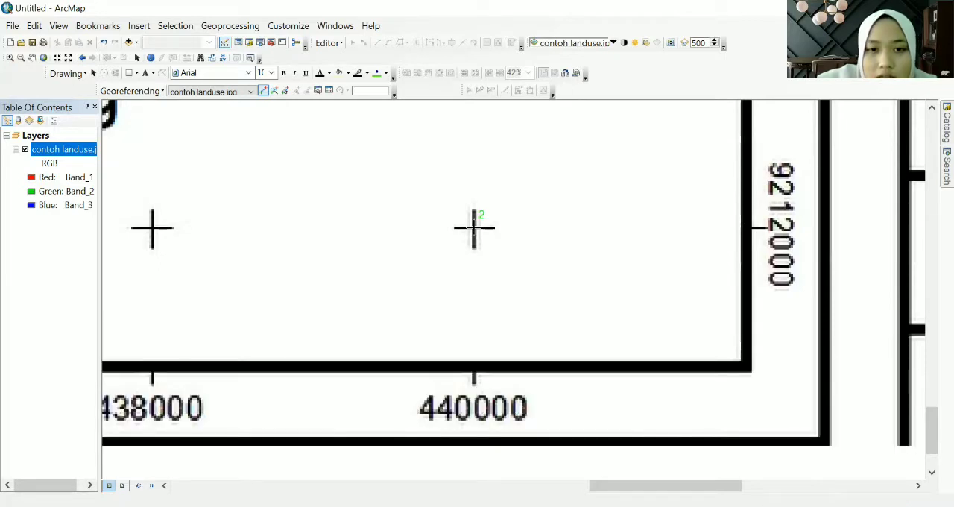
right_click(474, 228)
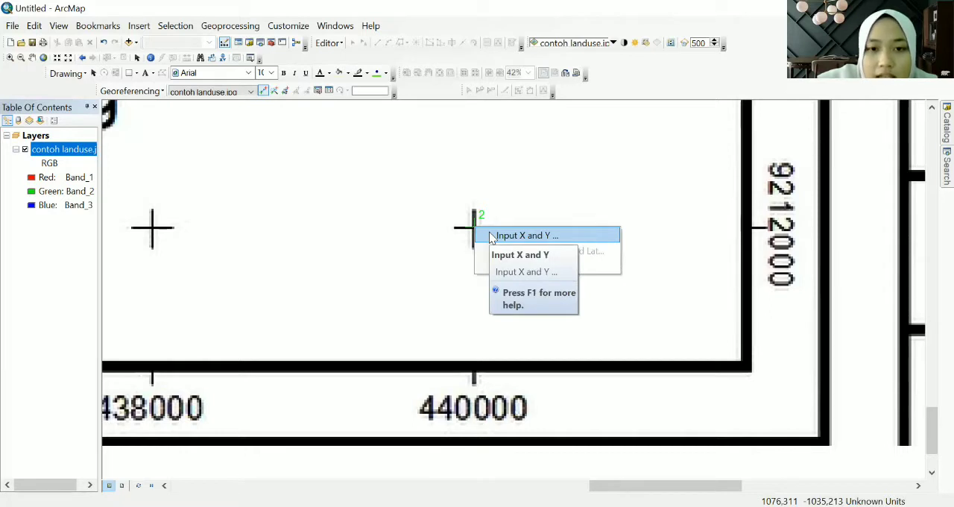
click(493, 235)
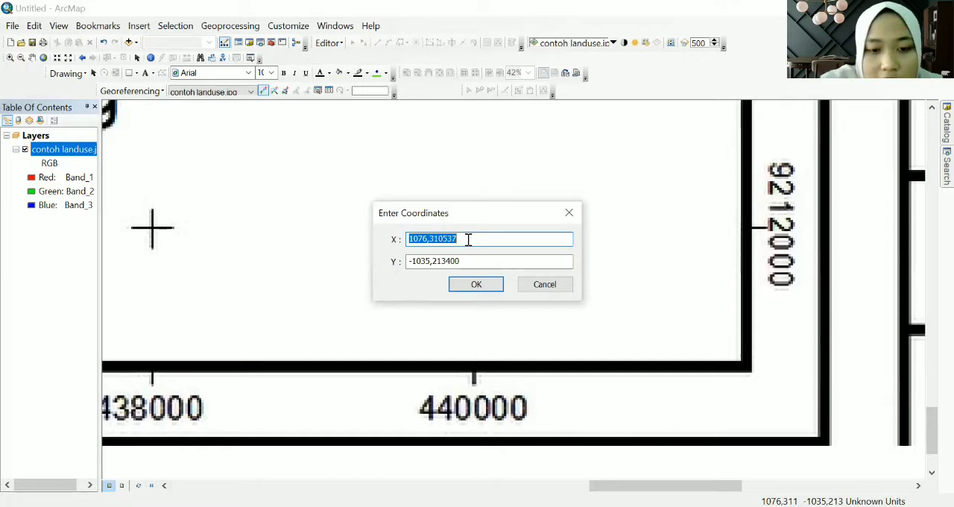
text(440000)
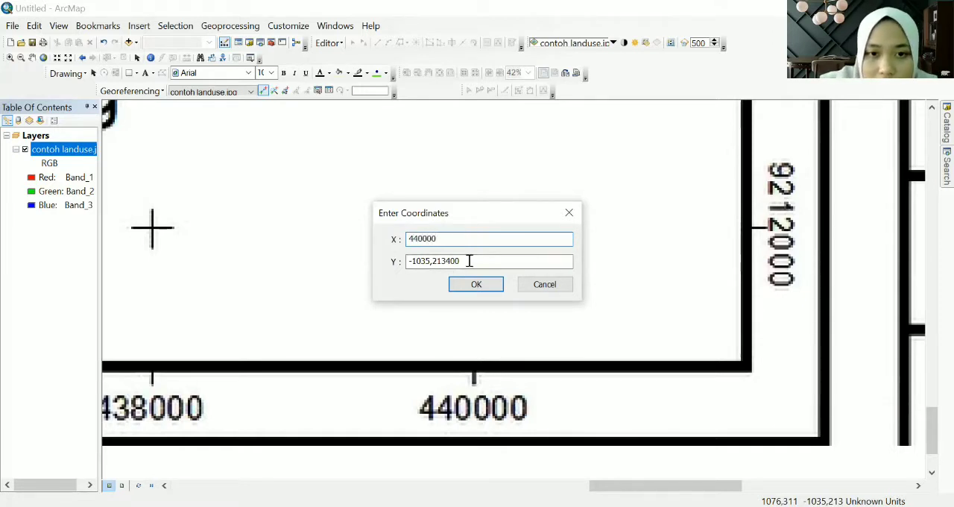
drag(470, 261, 388, 249)
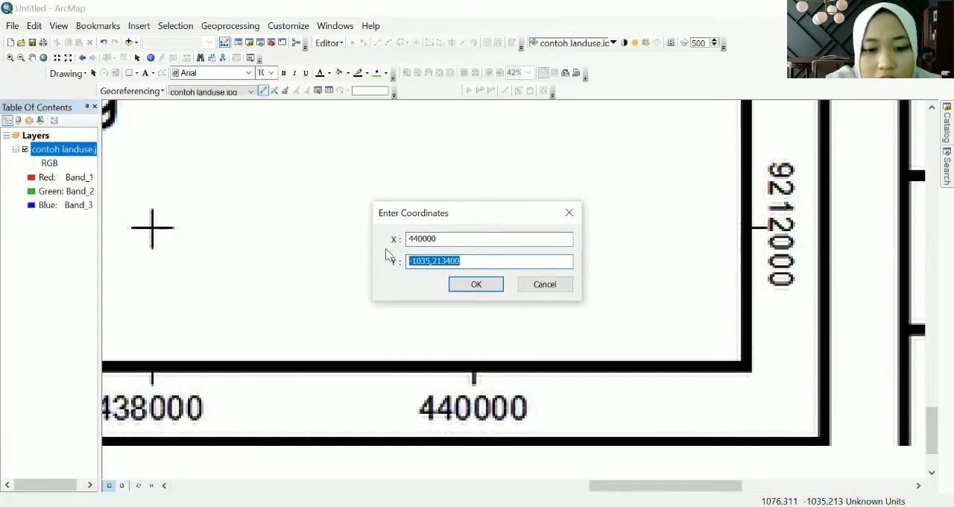
text(92)
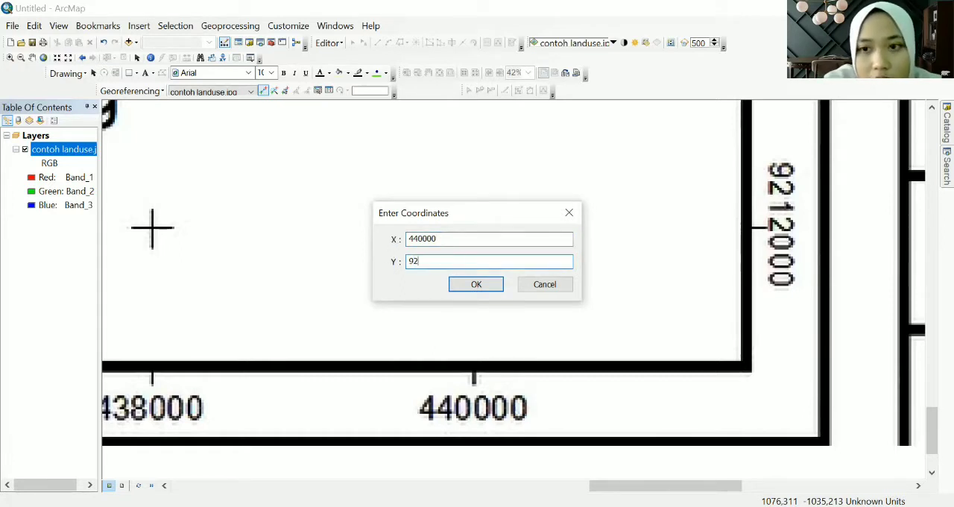
text(12)
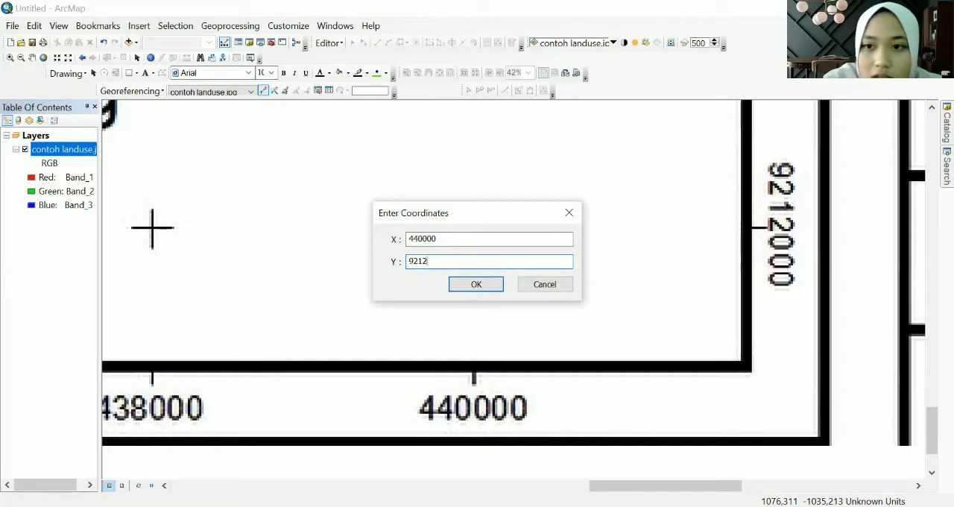
text(000)
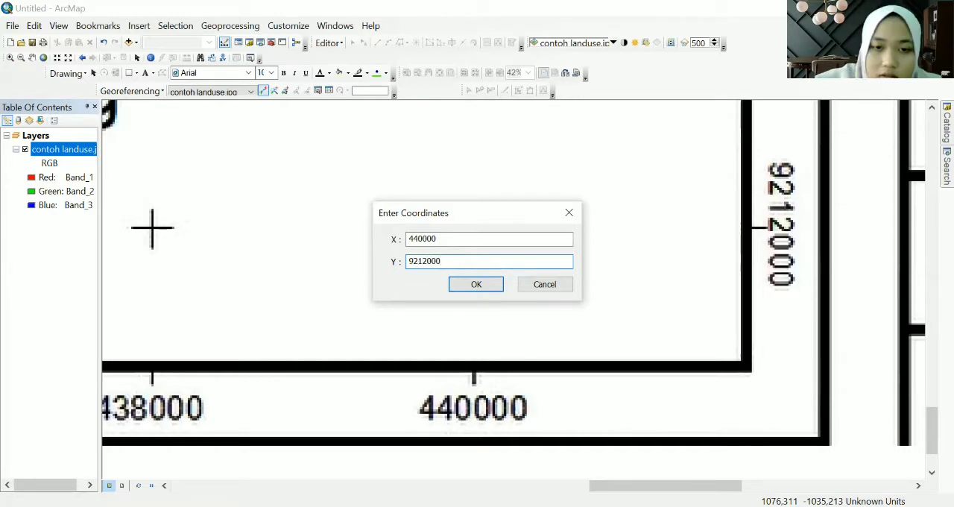
click(476, 283)
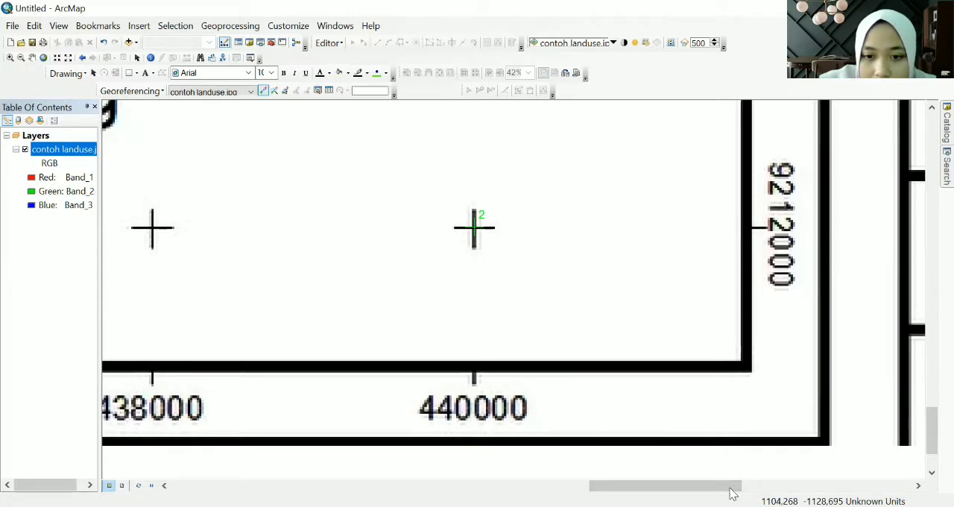
- Add a third control point on the map's southwest grid cross with target coordinates X 426000 and Y 9212000
drag(732, 493, 288, 484)
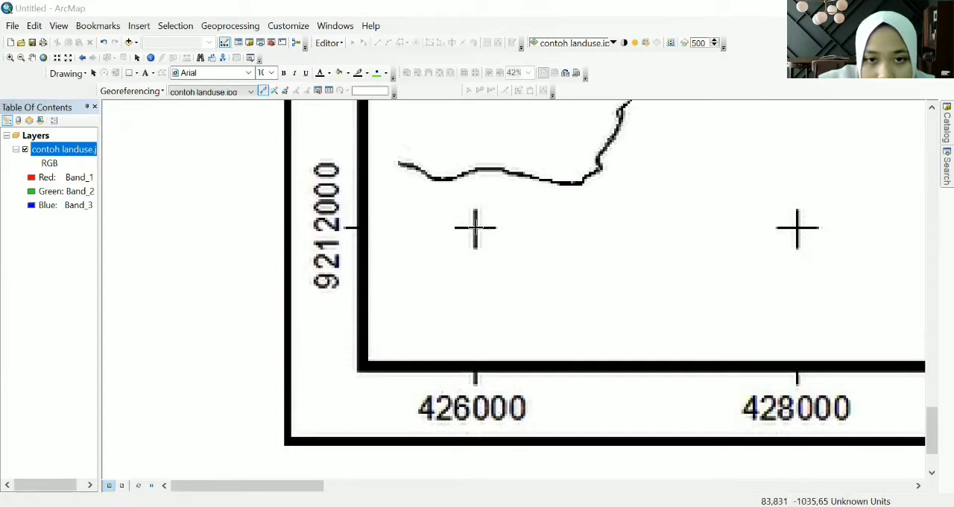
click(476, 227)
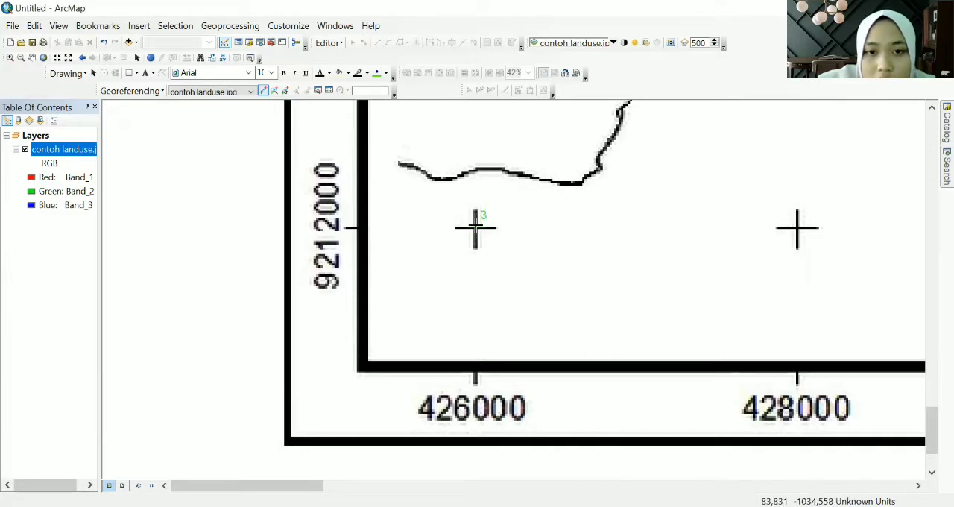
right_click(475, 227)
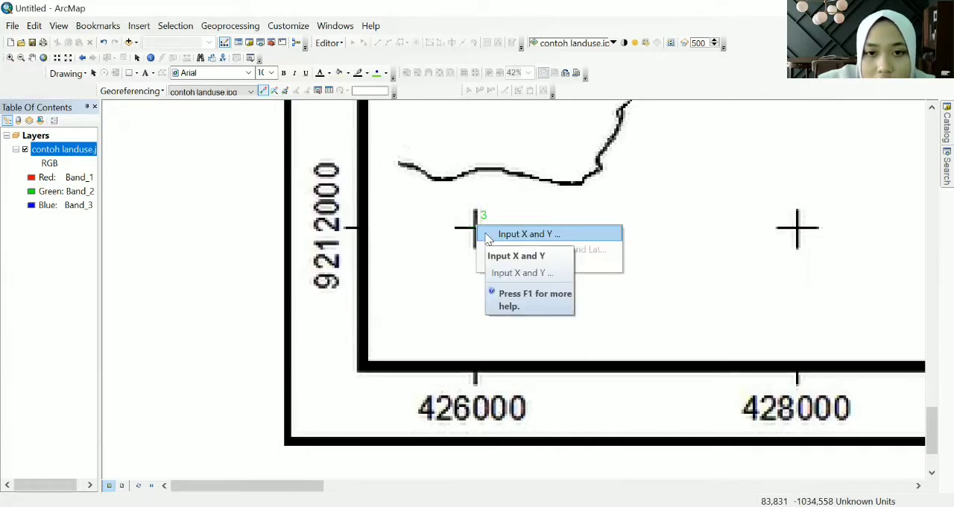
click(488, 236)
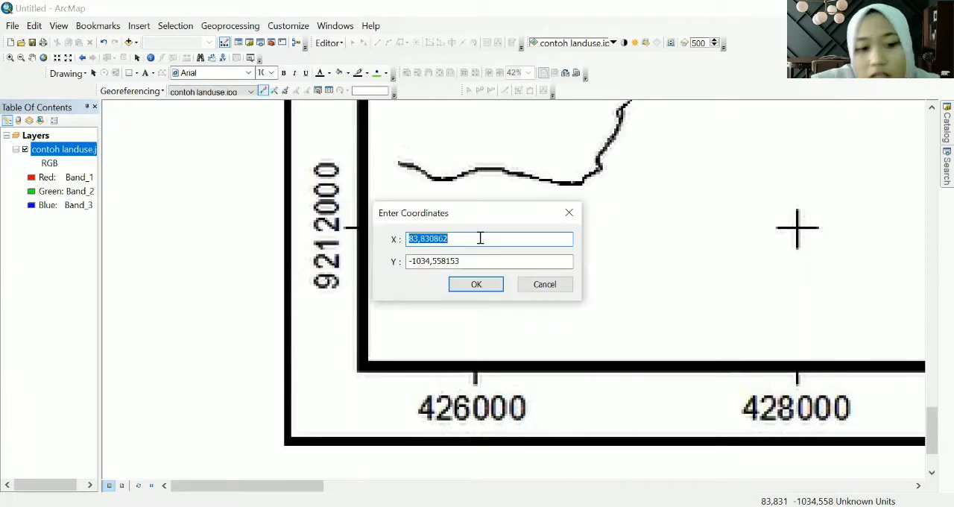
text(42)
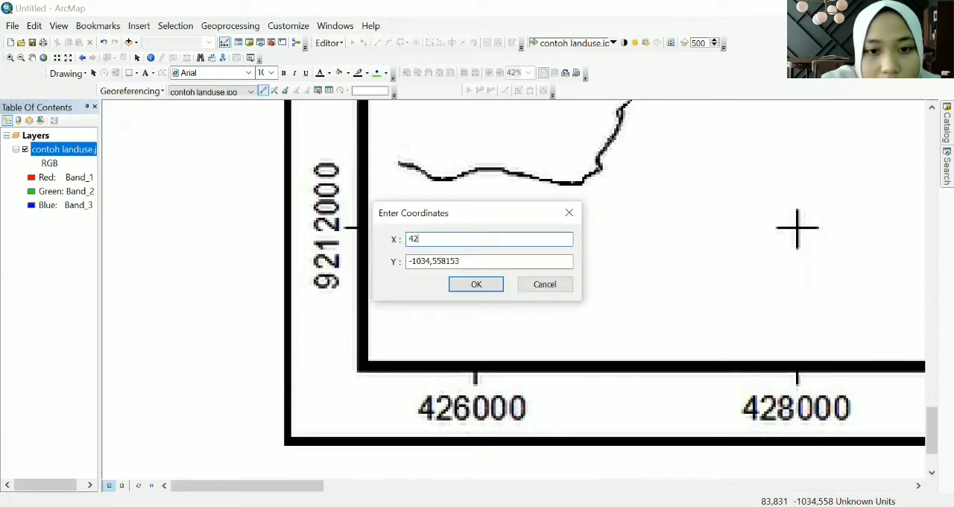
text(60)
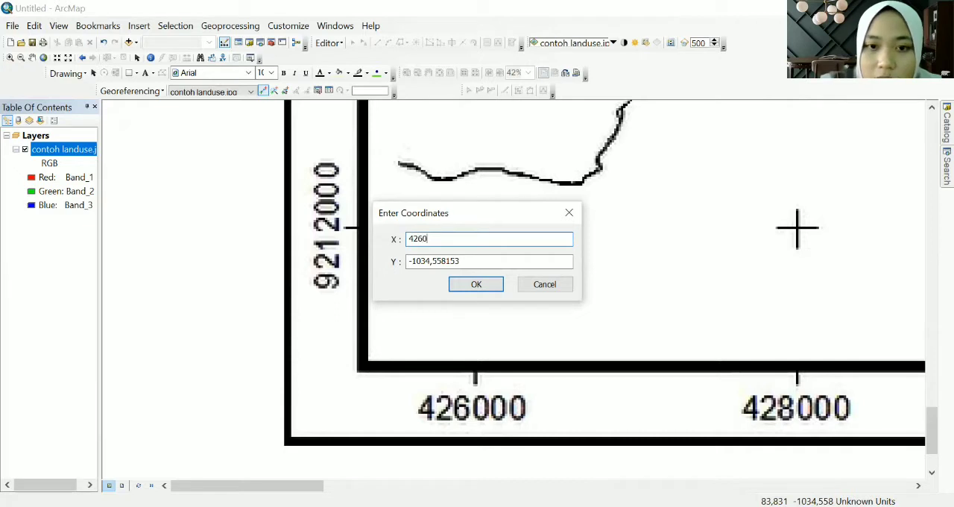
text(00)
double_click(472, 260)
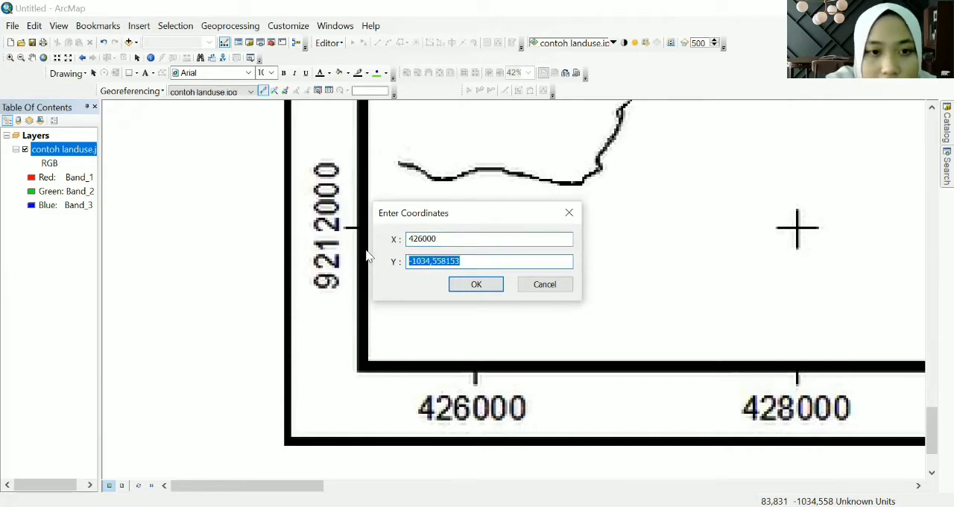
text(9212000)
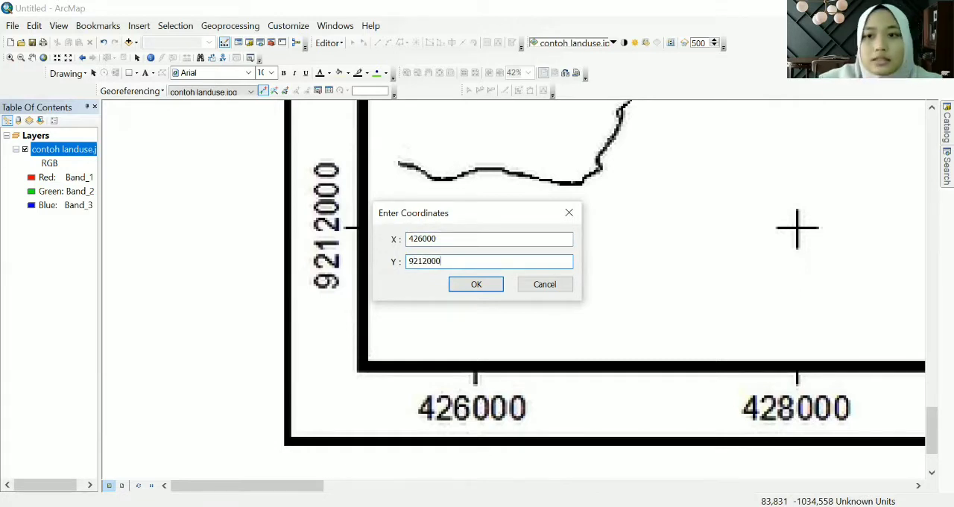
click(472, 286)
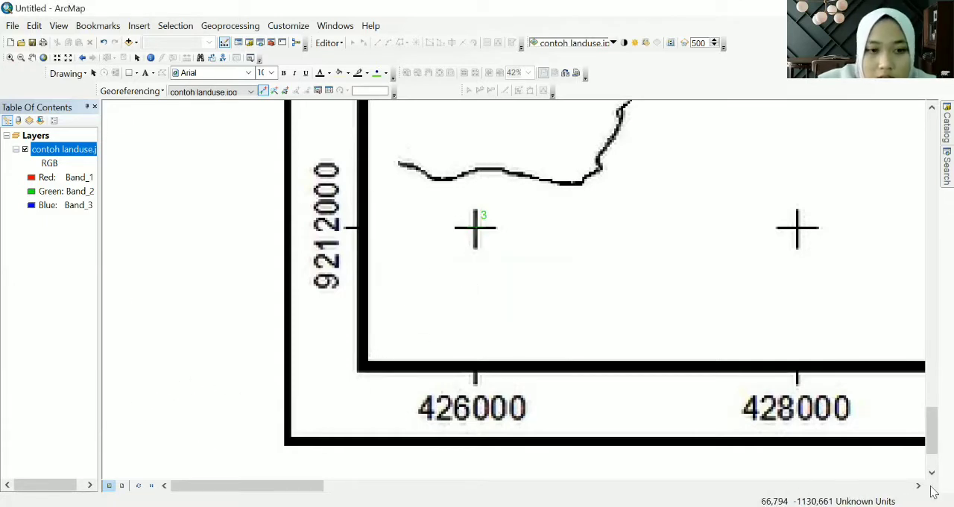
- Place the fourth control point on the map's northwest grid cross, where 426000 and 9226000 meet
drag(930, 445, 933, 123)
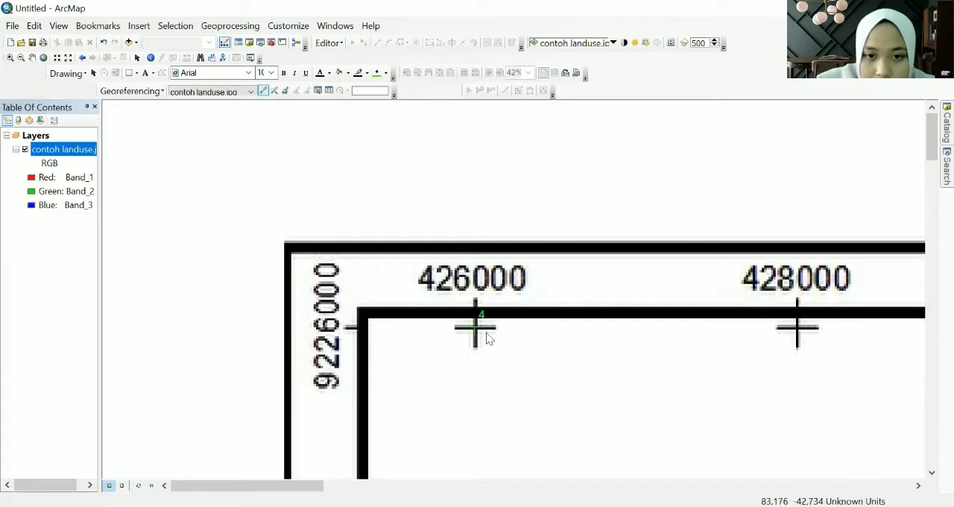
right_click(481, 329)
click(518, 335)
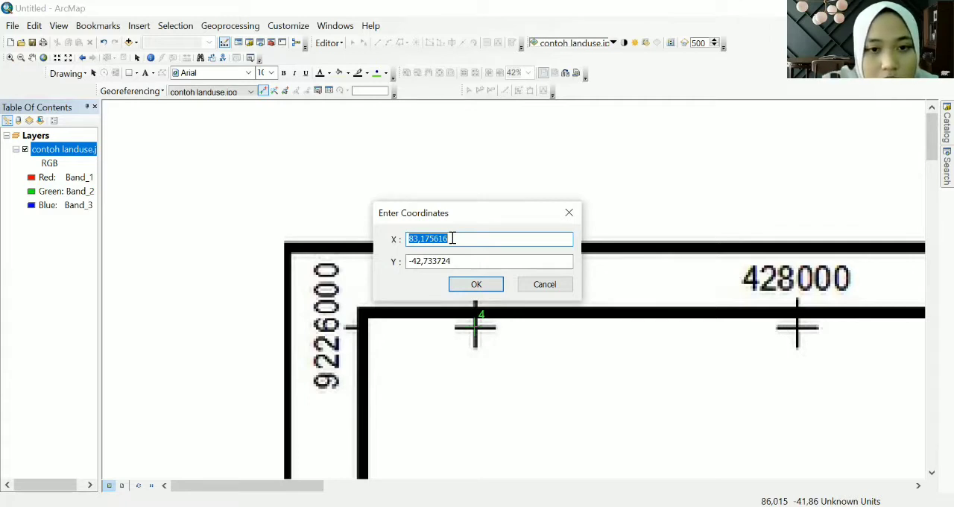
click(541, 288)
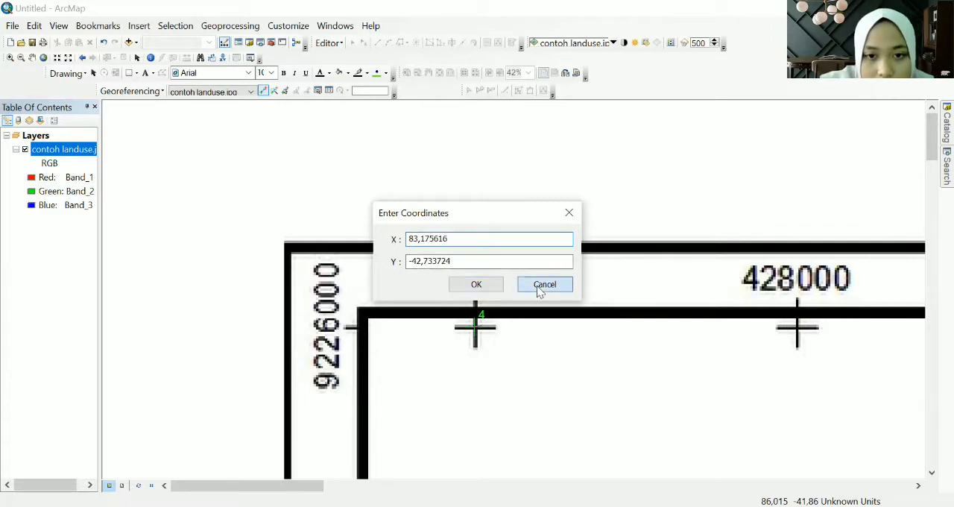
- Set the fourth control point's target coordinates to X 426000 and Y 9226000
right_click(475, 326)
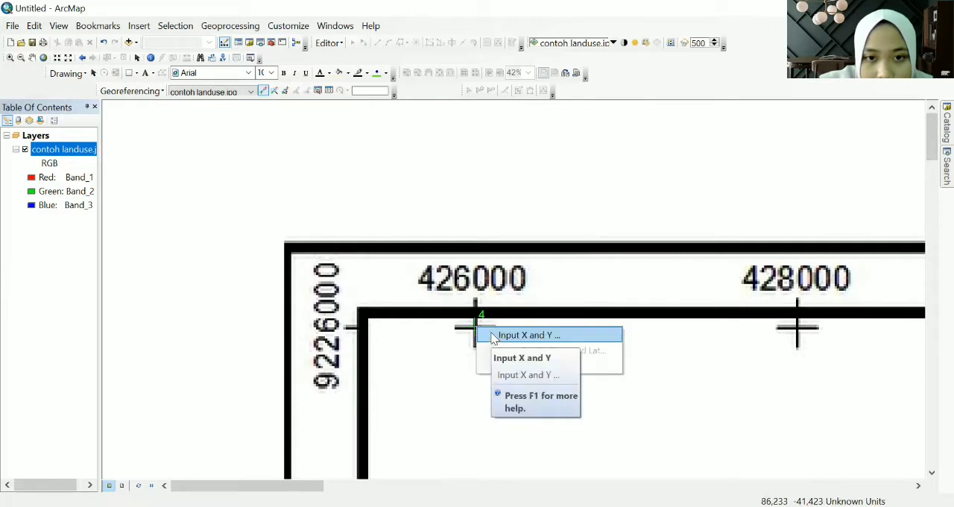
click(507, 335)
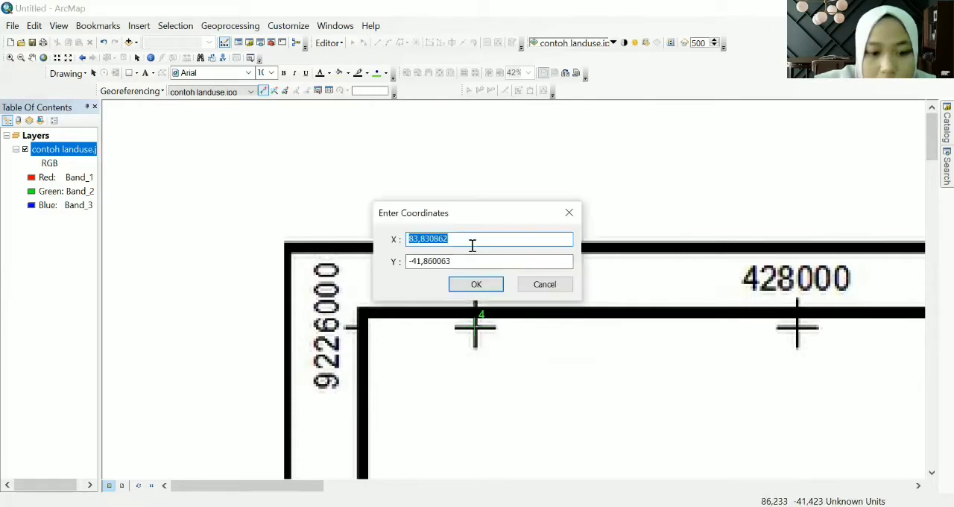
text(426000)
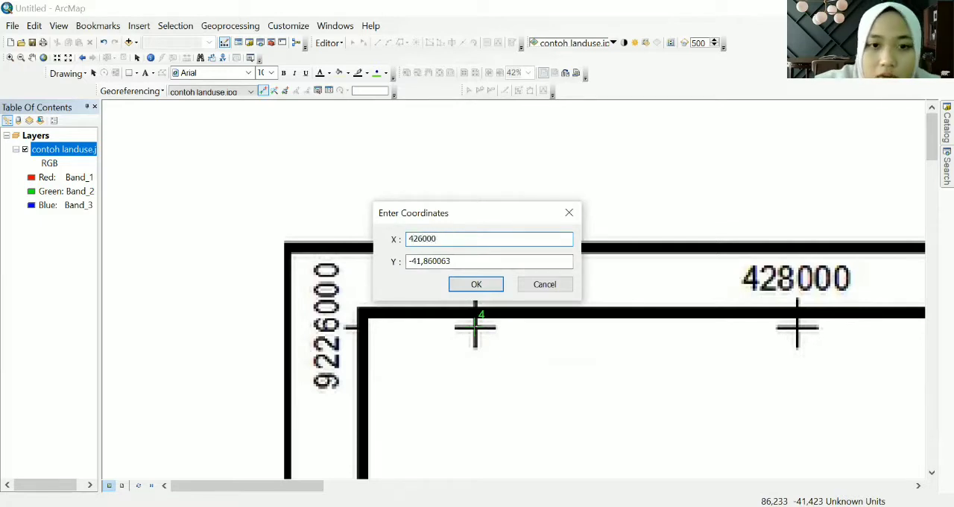
click(471, 262)
drag(470, 261, 394, 263)
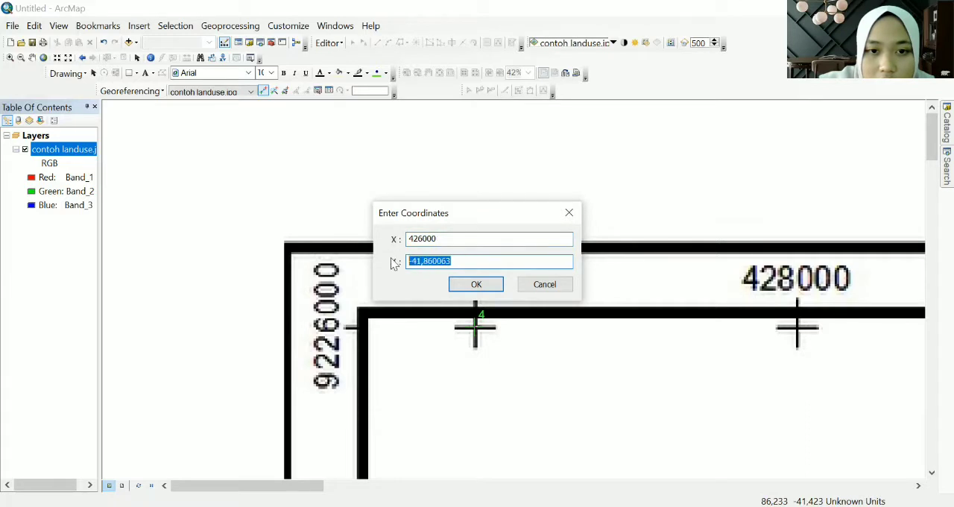
text(9226000)
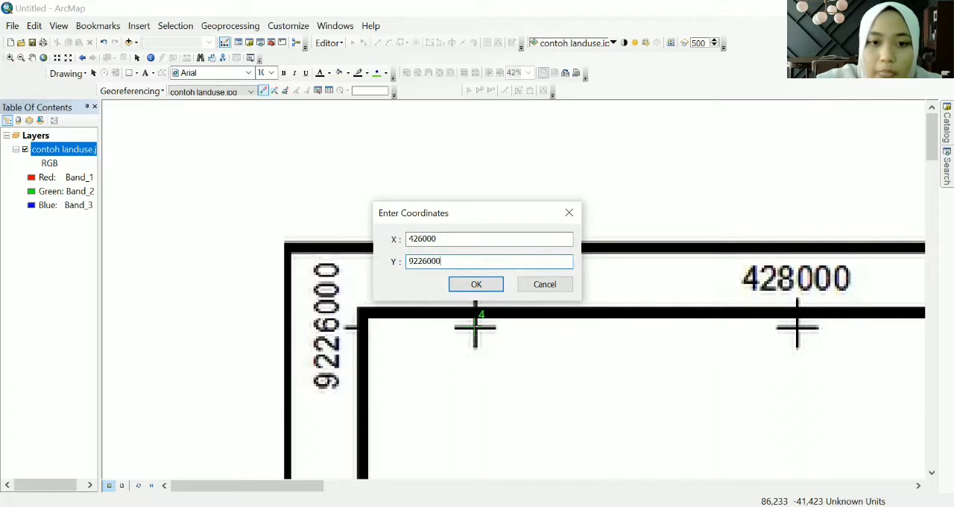
click(481, 284)
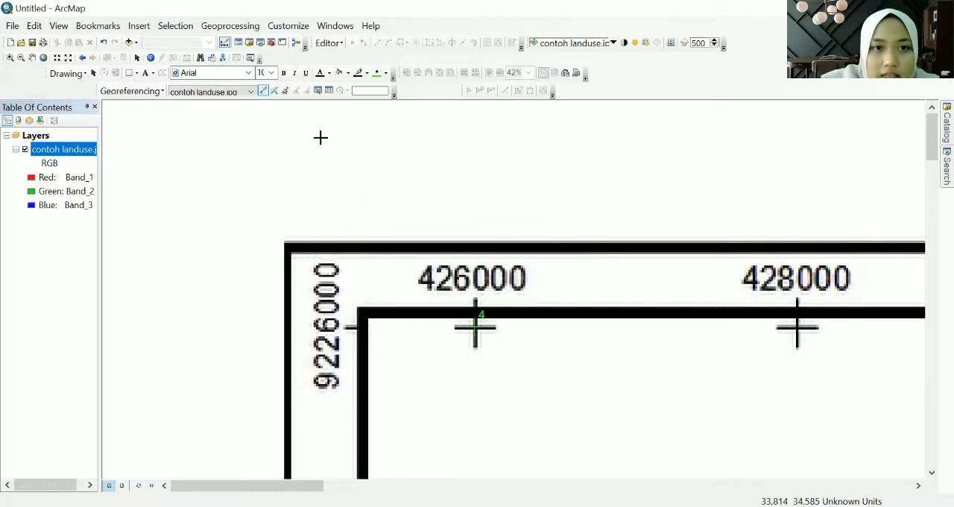
- Show the full extent of the contoh landuse.jpg layer to review all four control points
click(94, 73)
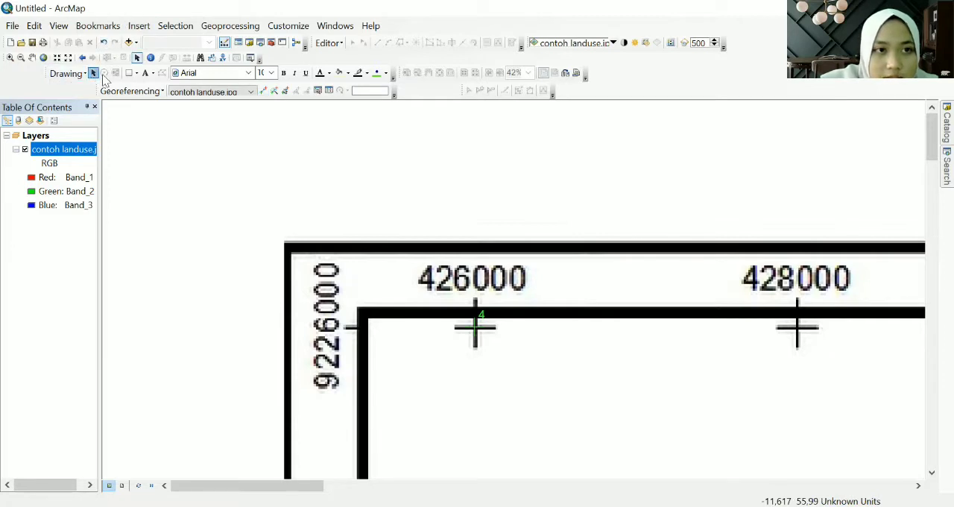
click(326, 92)
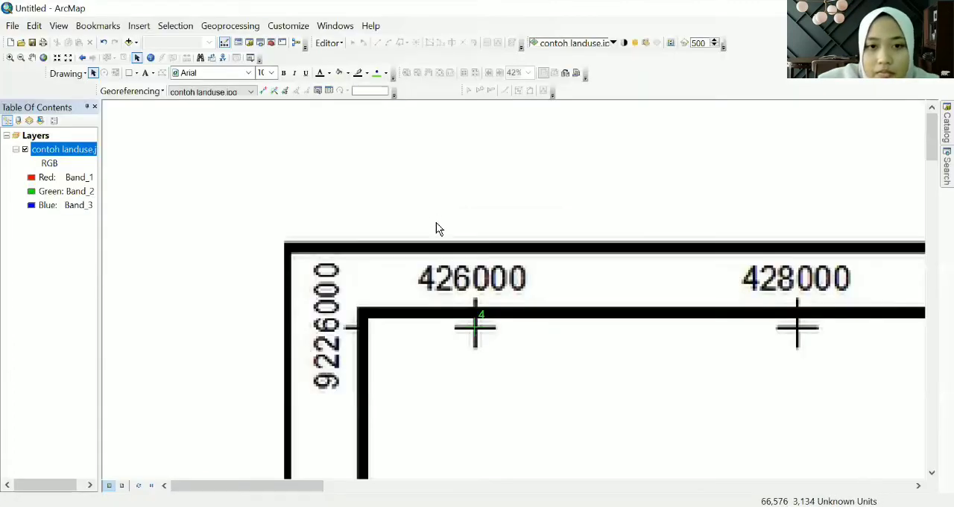
scroll(437, 226, down, 2)
scroll(440, 228, up, 2)
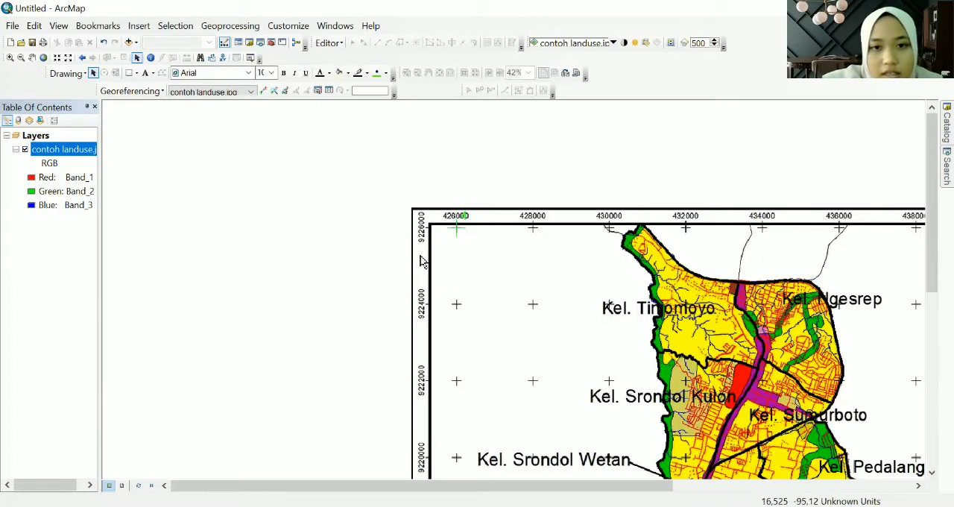
scroll(419, 258, down, 2)
scroll(419, 257, up, 5)
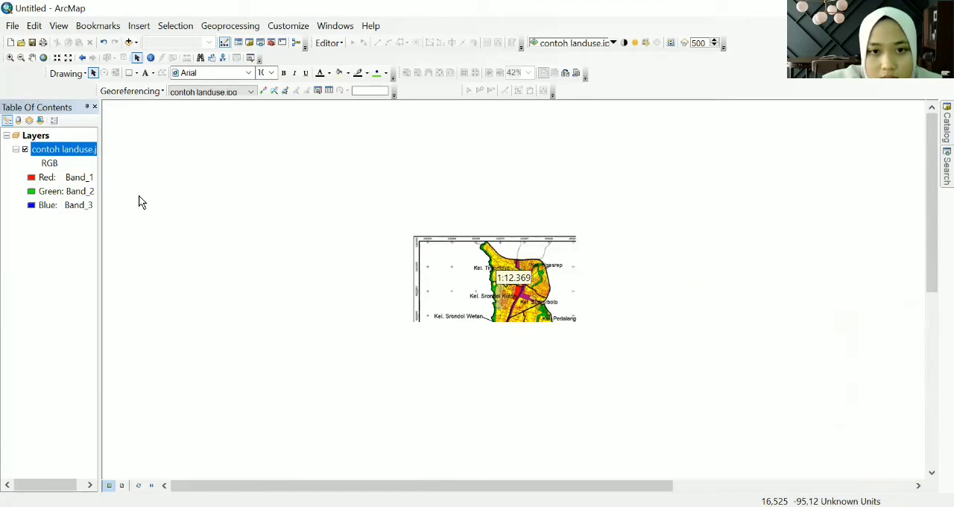
right_click(79, 152)
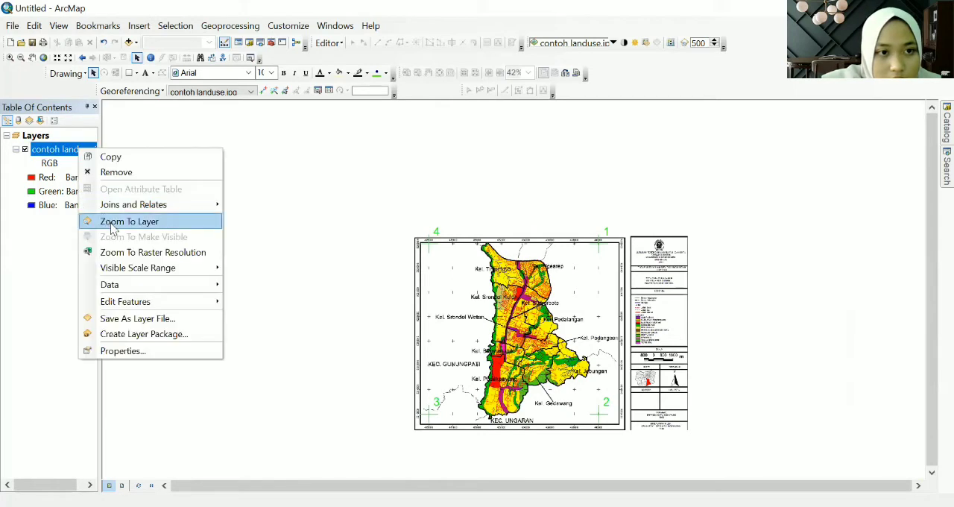
click(123, 220)
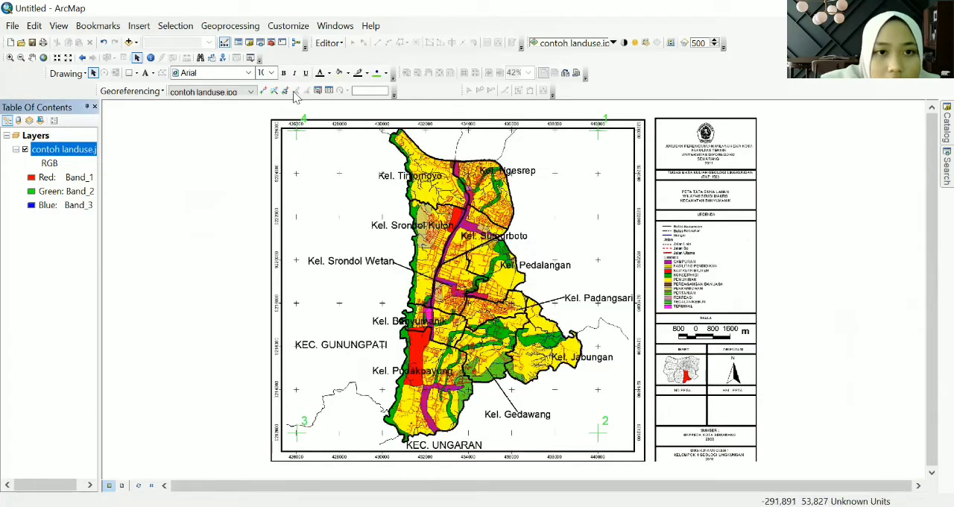
- Open the link table and choose 1st Order Polynomial (Affine) as the transformation for the four links
click(332, 95)
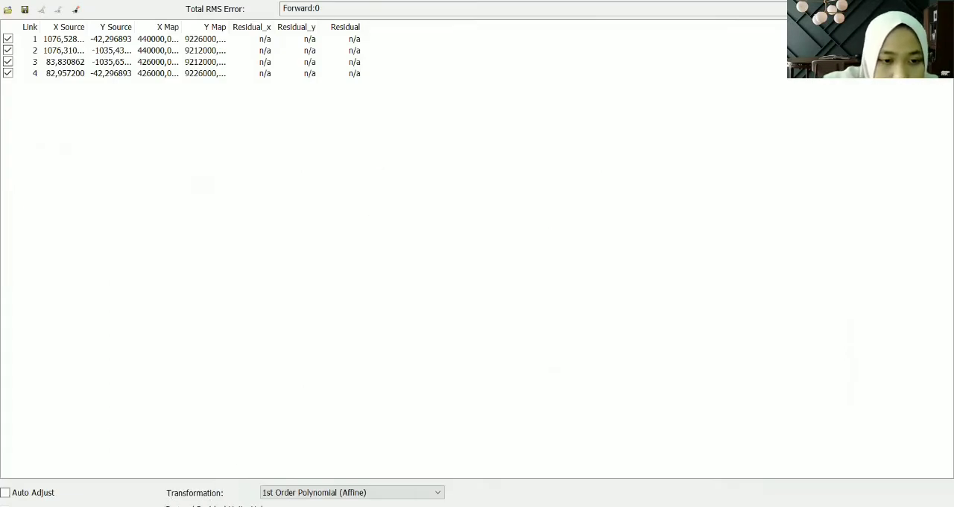
click(387, 494)
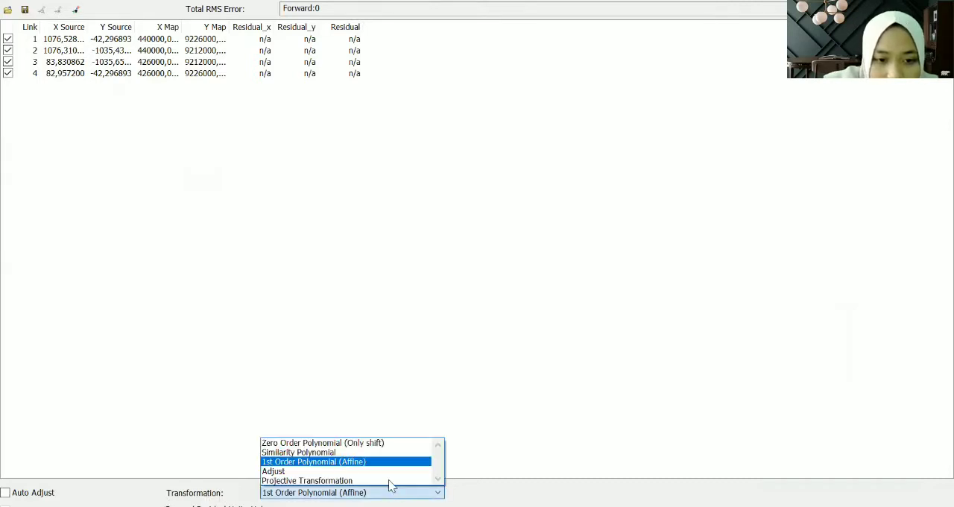
click(305, 462)
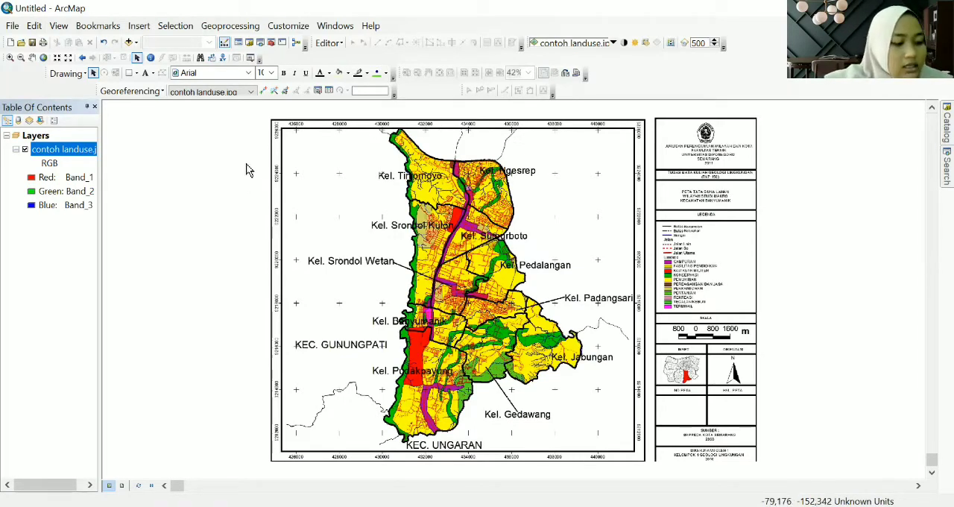
- Turn on Auto Adjust for georeferencing the land-use image
click(130, 92)
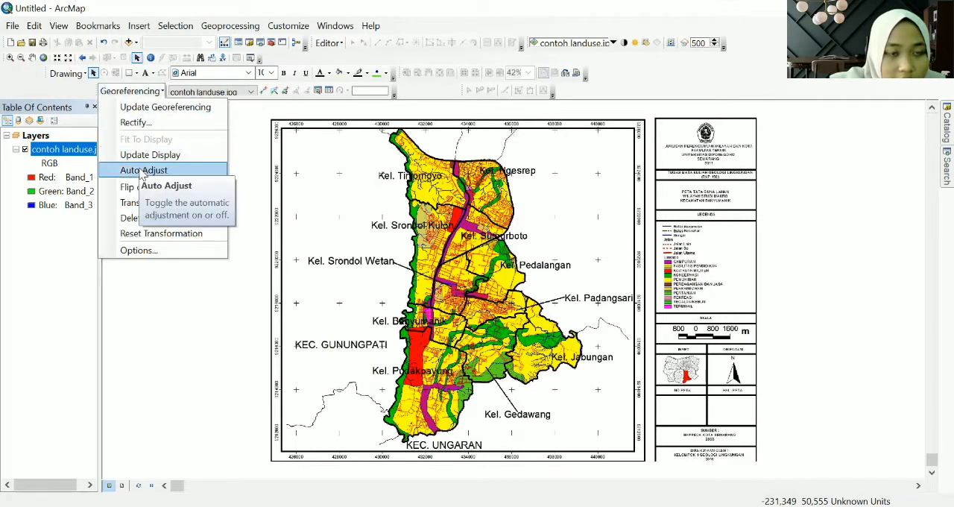
click(134, 106)
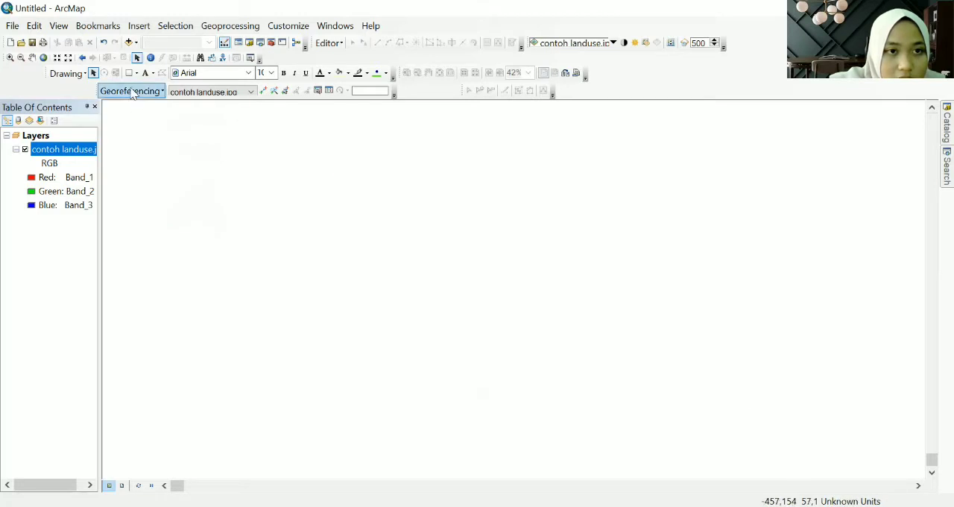
click(132, 93)
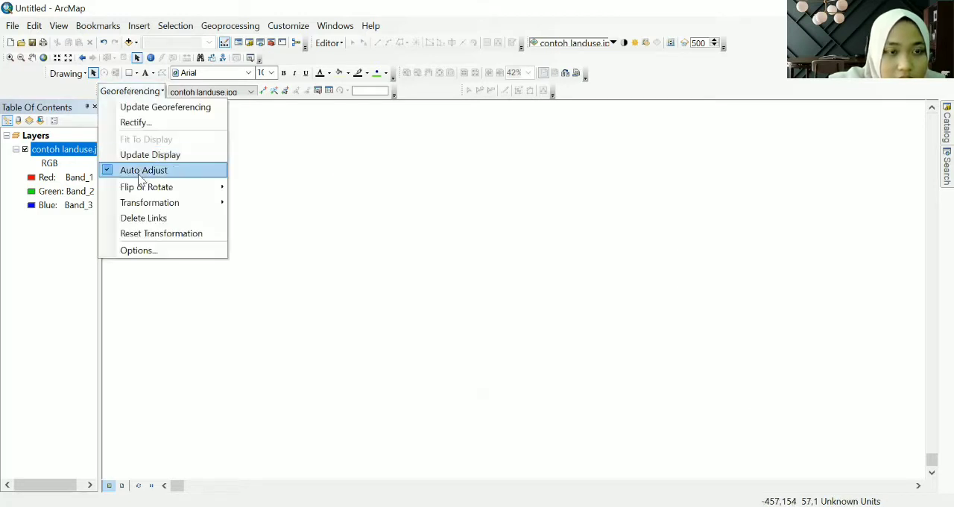
click(112, 93)
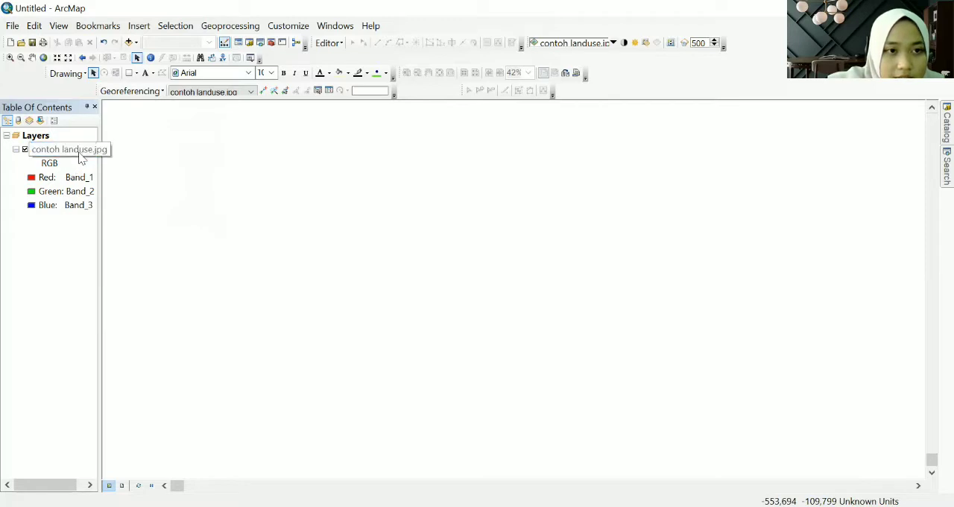
- Update the georeferencing of contoh landuse.jpg to save the current warp to the dataset
click(82, 165)
right_click(84, 152)
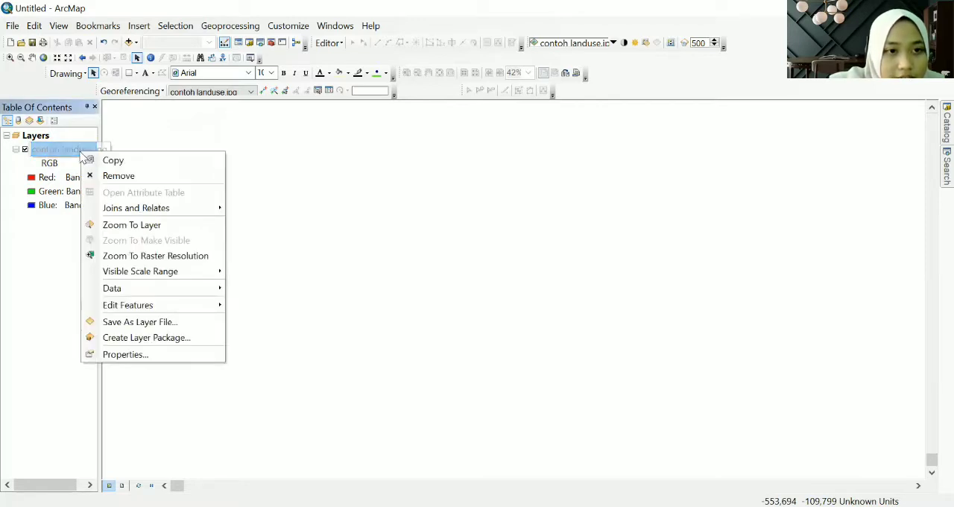
click(131, 225)
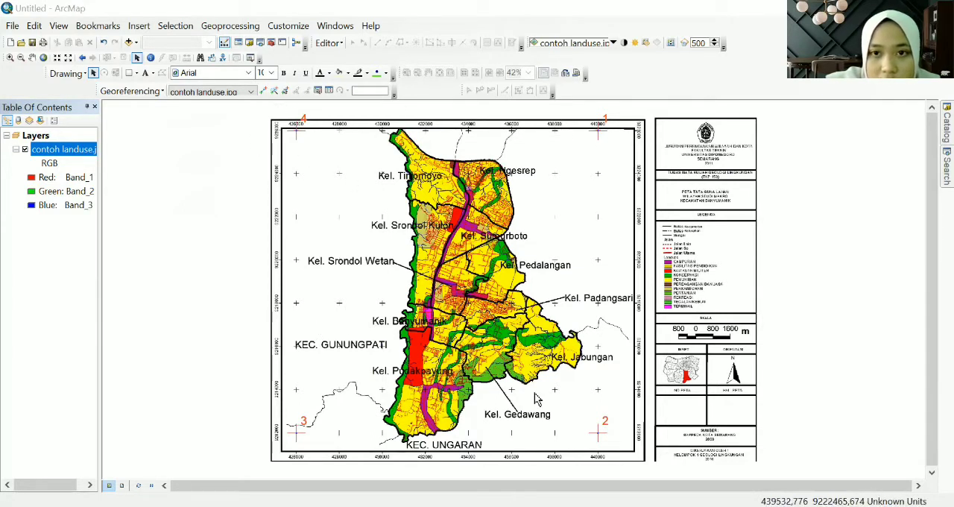
click(130, 91)
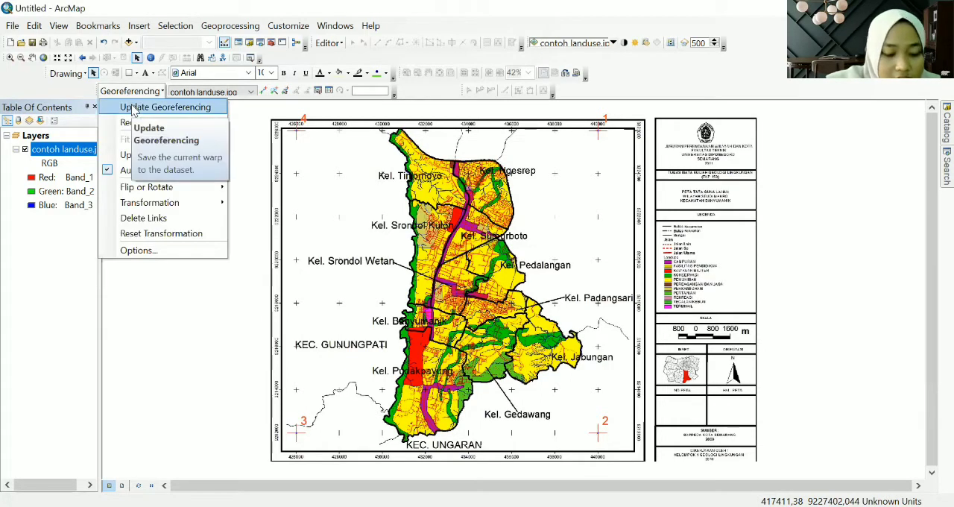
click(133, 108)
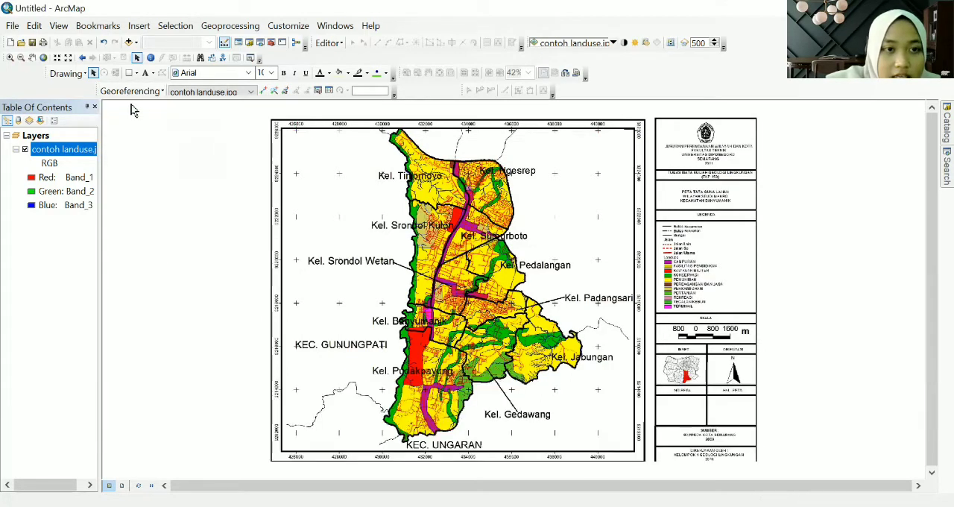
click(131, 91)
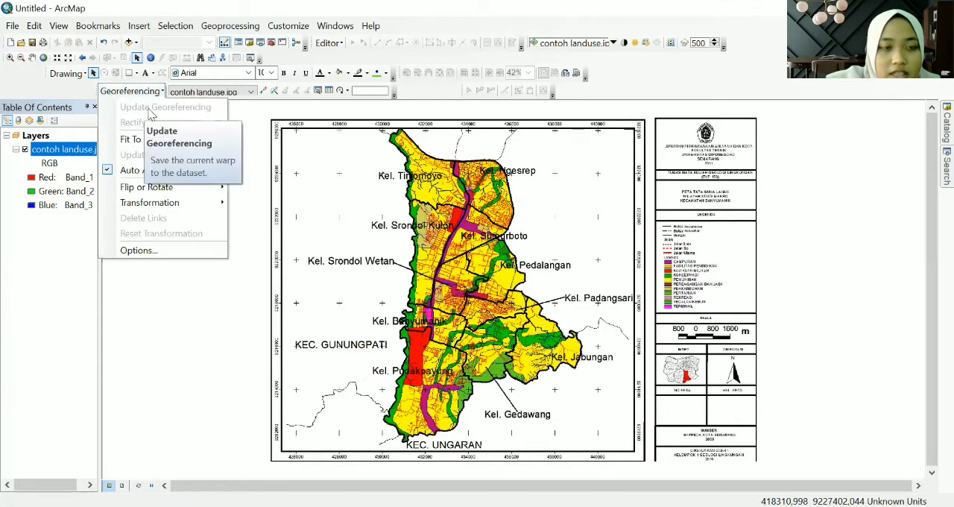
click(237, 112)
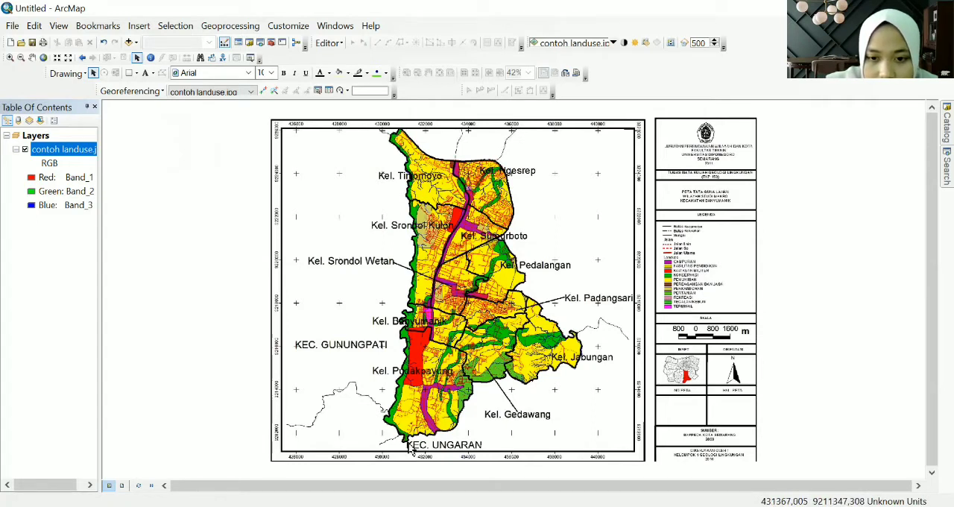
- Switch to File Explorer, check the contoh landuse files in the BAHAN GIS folder on New Volume (E:), and return to ArcMap
key(alt+Tab)
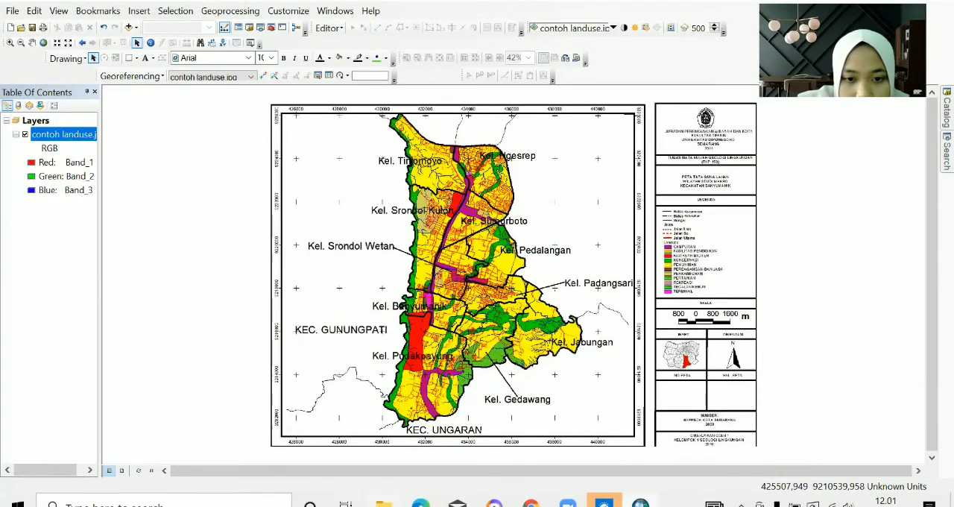
click(383, 503)
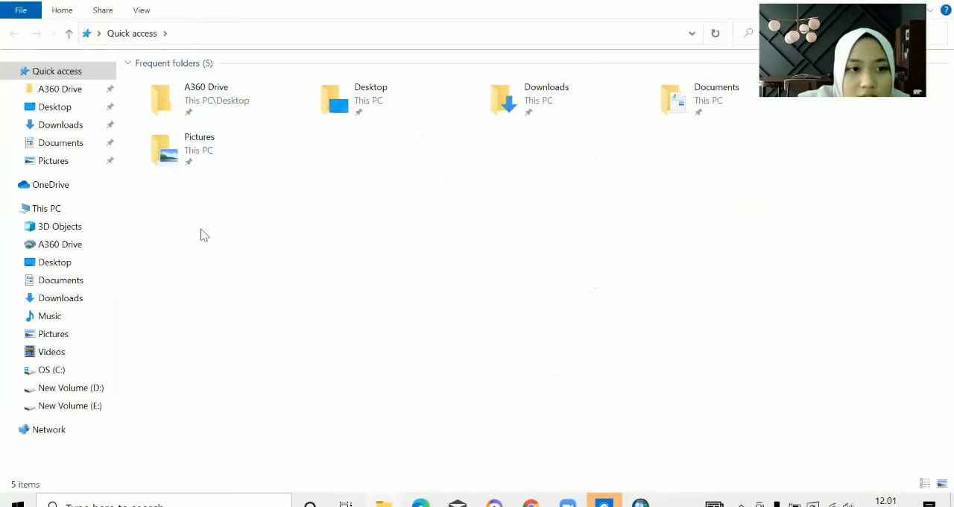
click(92, 410)
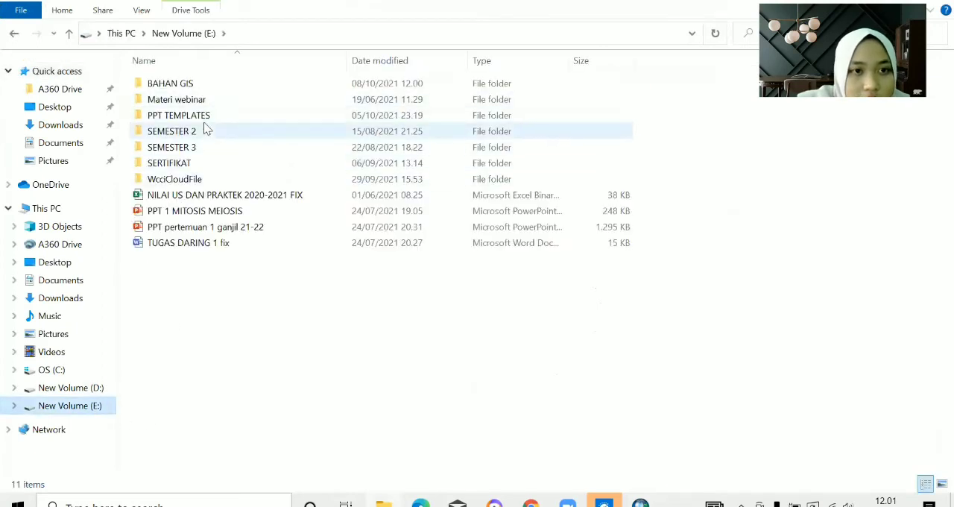
double_click(200, 83)
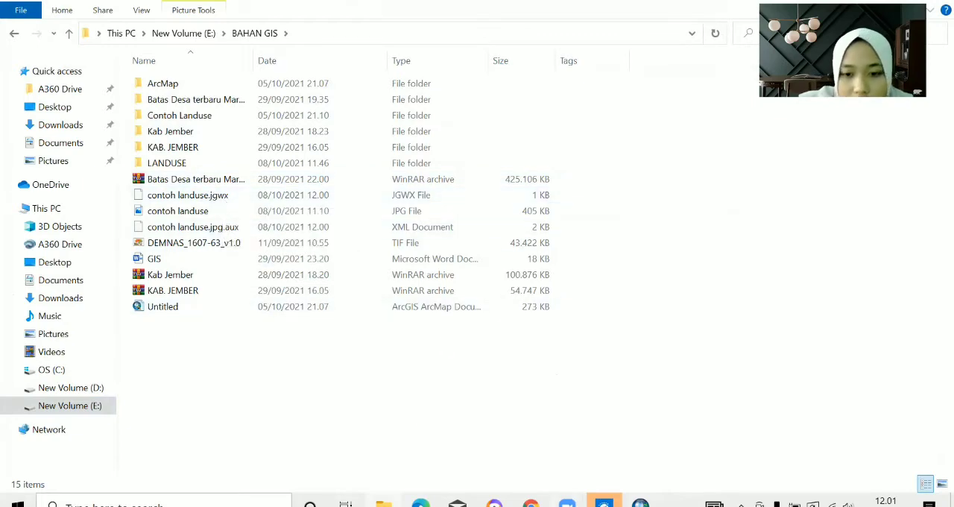
click(874, 2)
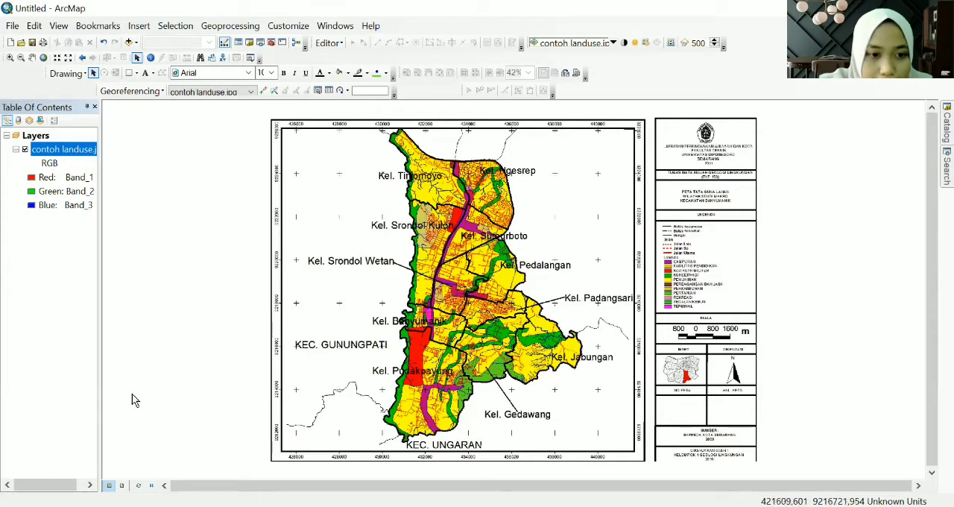
- Show the map in layout view and open the data frame's coordinate system properties
click(125, 486)
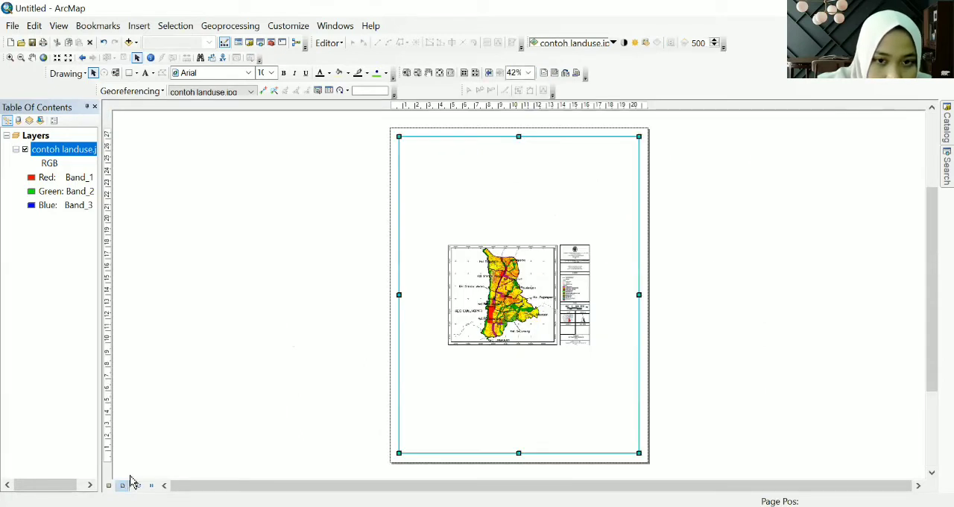
right_click(473, 207)
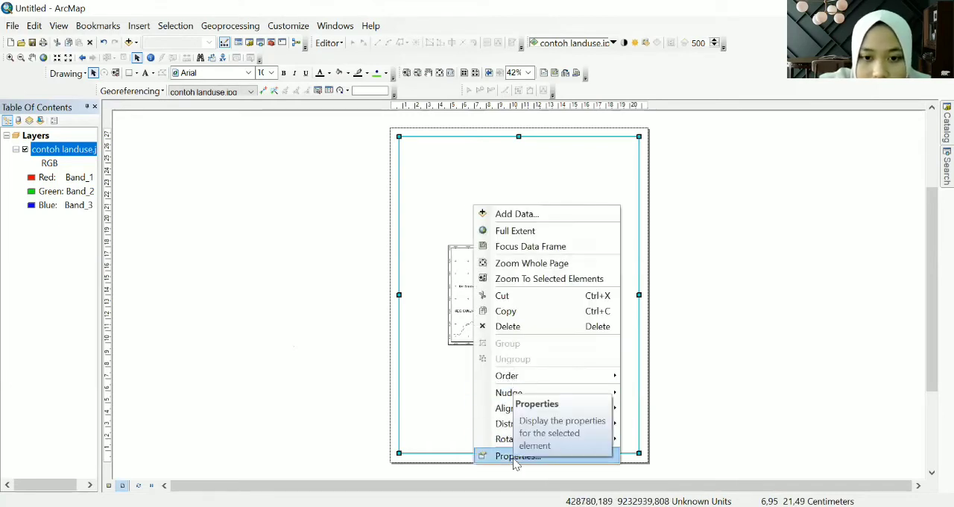
click(514, 456)
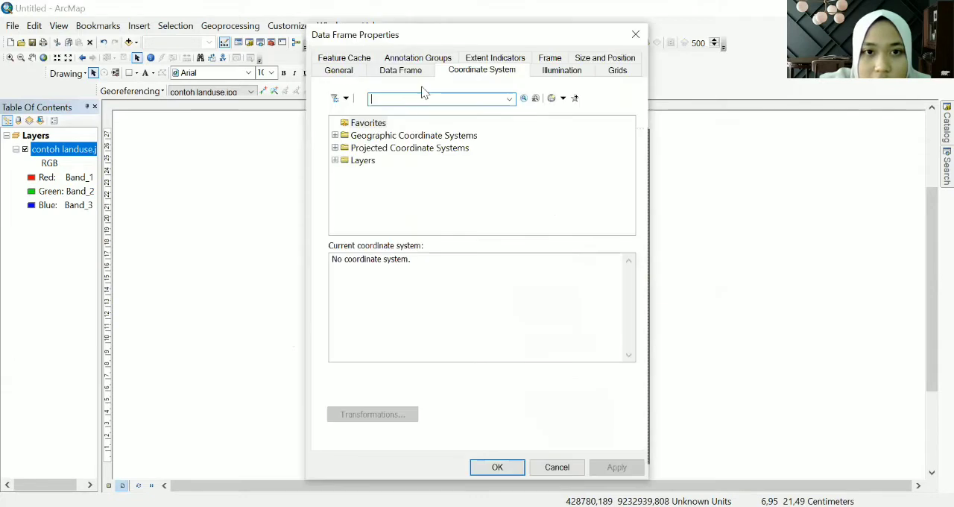
click(478, 71)
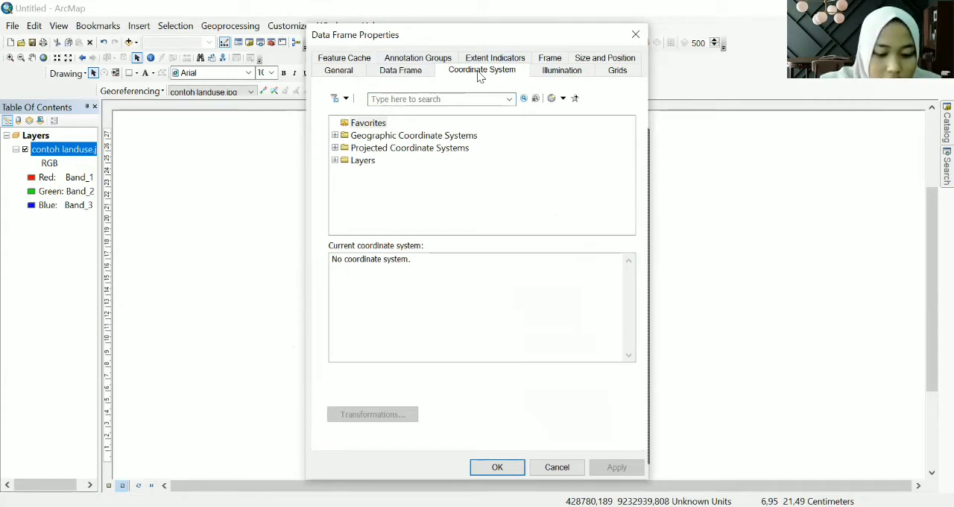
- Expand the projected coordinate systems down to the Southern Hemisphere group under UTM, WGS 1984
double_click(407, 149)
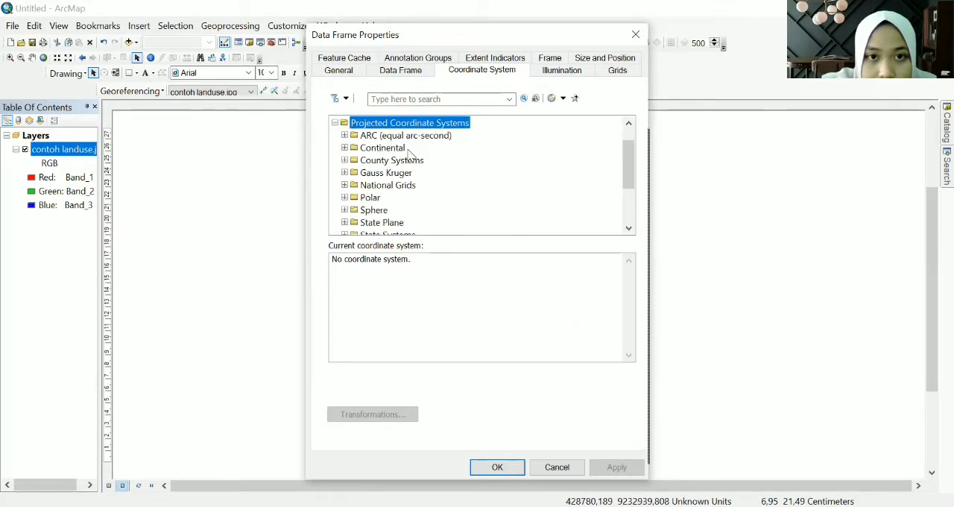
scroll(370, 172, down, 2)
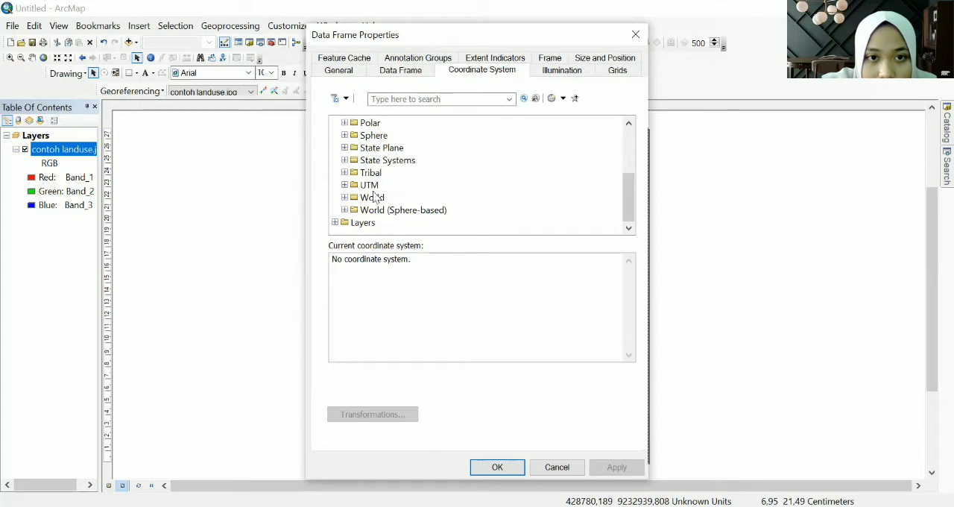
double_click(370, 185)
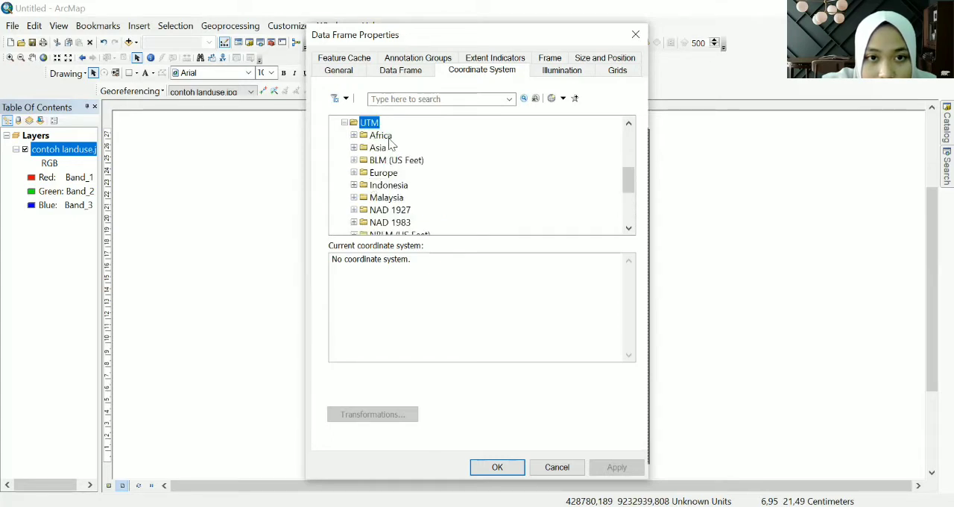
scroll(389, 149, down, 2)
scroll(389, 149, down, 1)
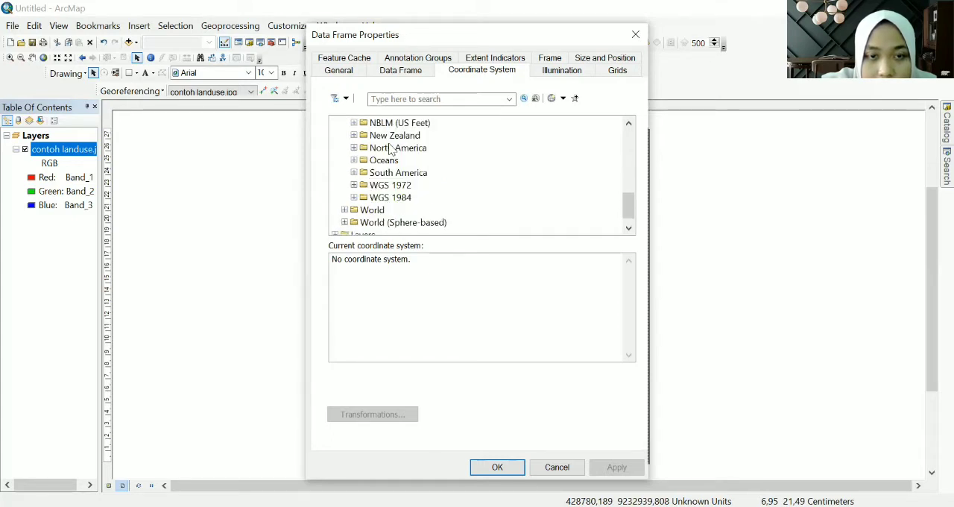
double_click(390, 197)
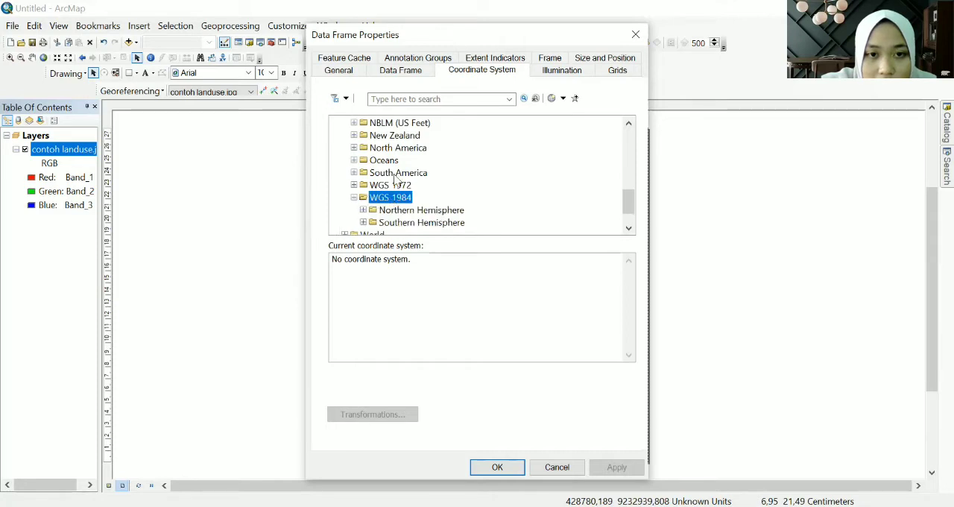
scroll(399, 195, down, 1)
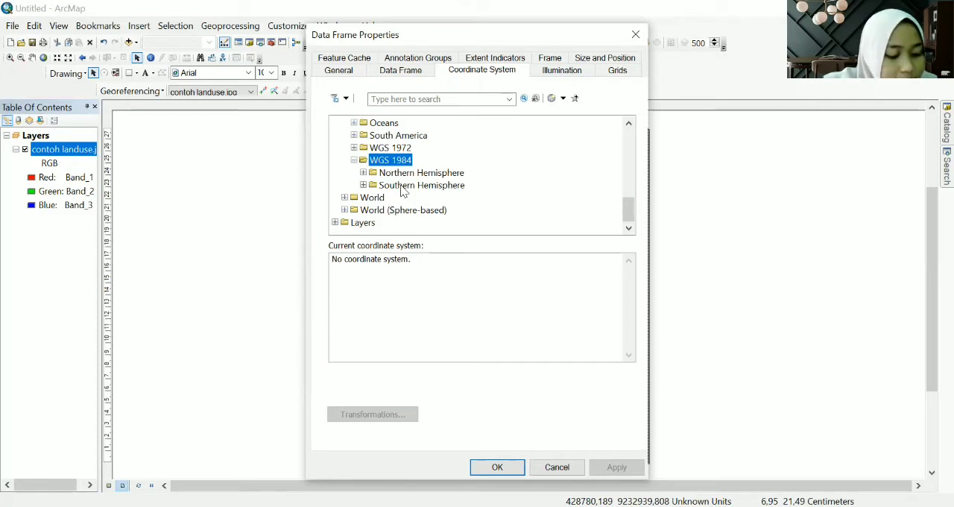
double_click(403, 186)
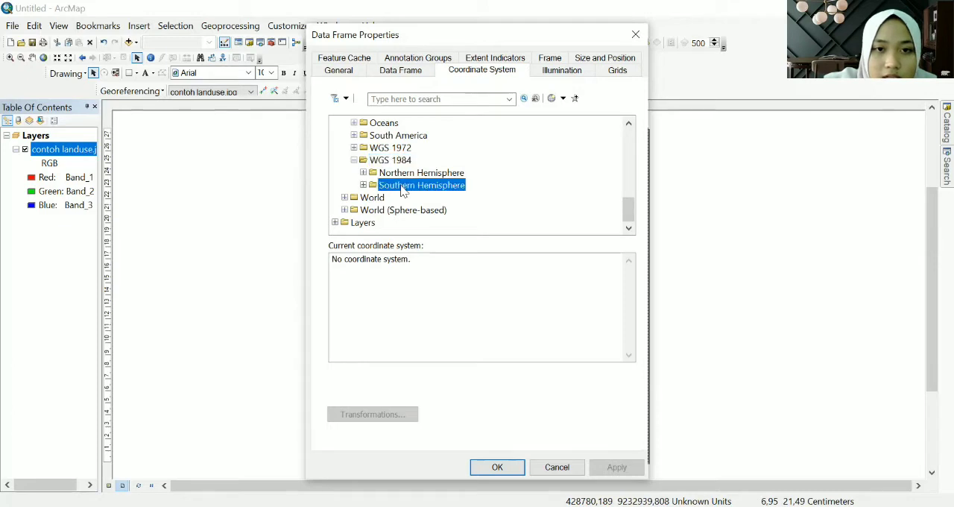
- Select WGS 1984 UTM Zone 49S as the data frame's coordinate system
scroll(420, 168, down, 3)
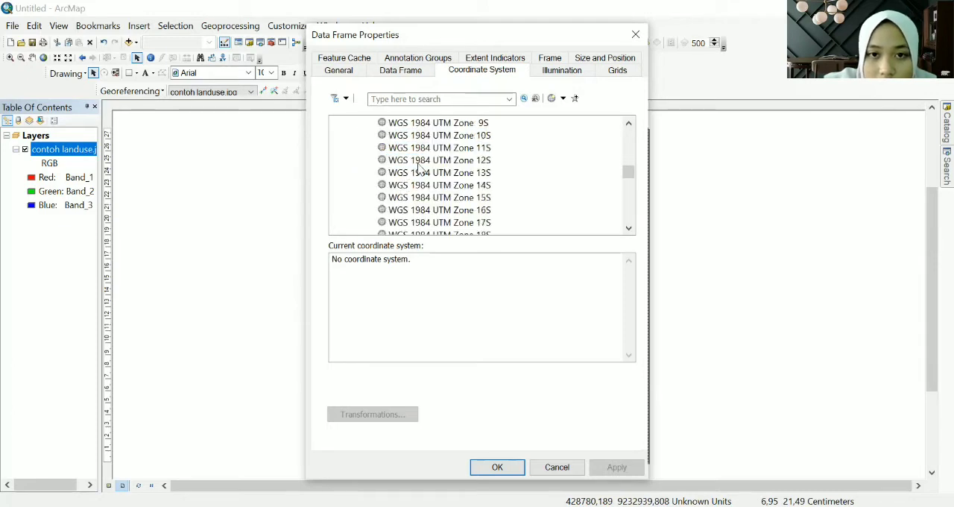
scroll(419, 169, up, 2)
scroll(420, 168, up, 1)
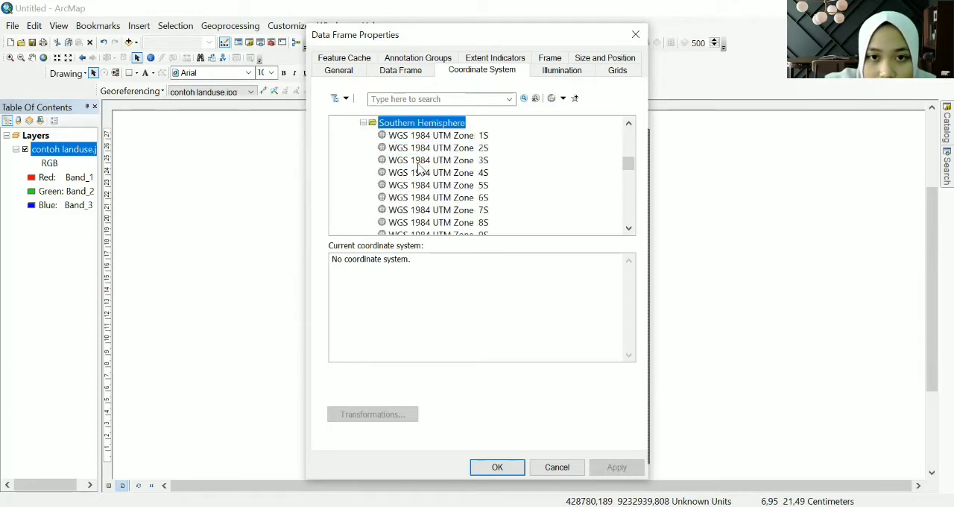
scroll(419, 168, down, 12)
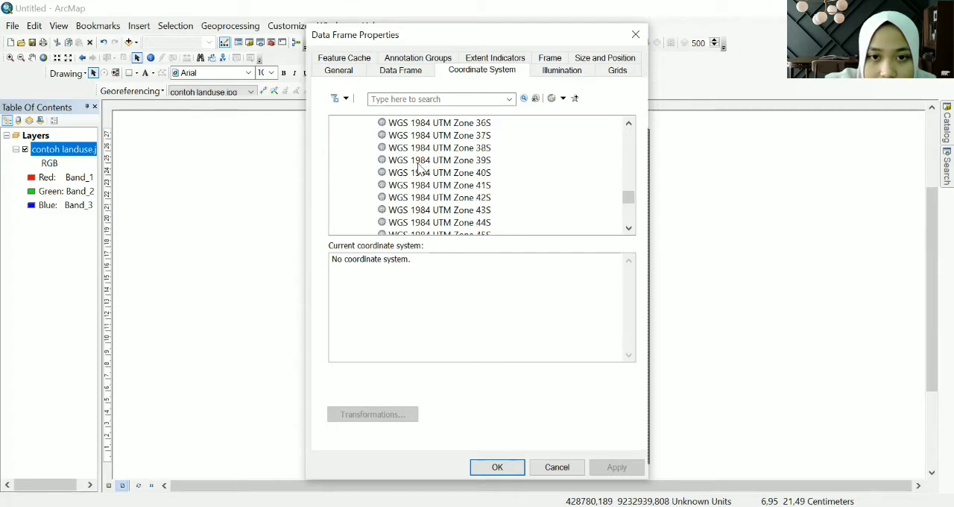
scroll(419, 168, down, 1)
scroll(420, 168, down, 1)
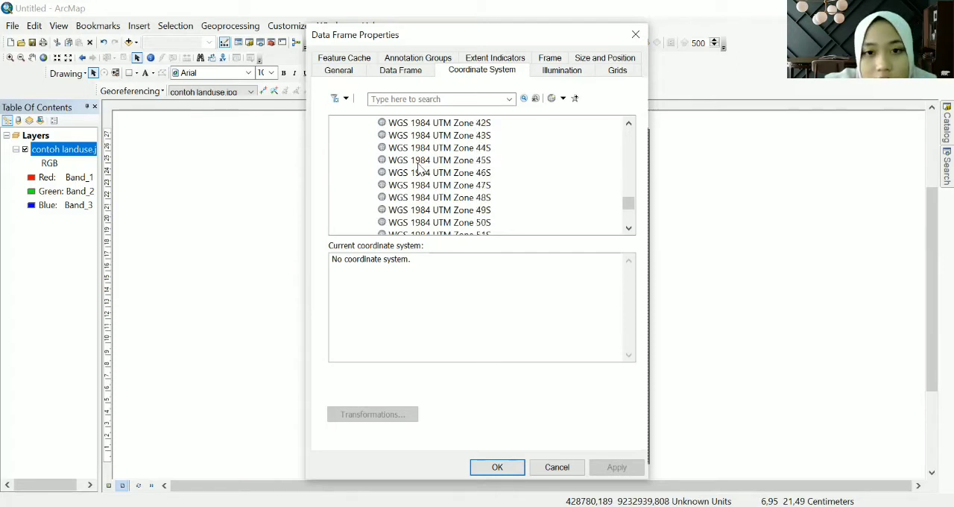
click(432, 211)
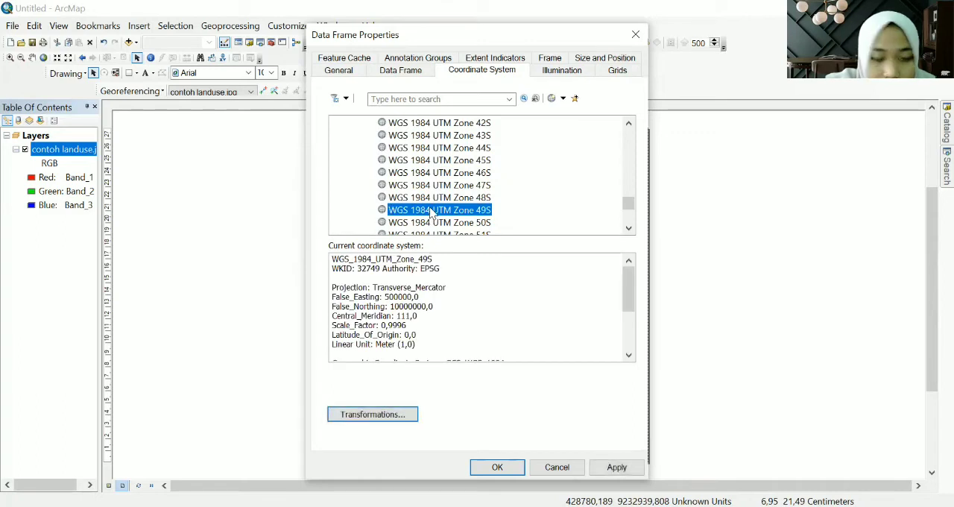
- Review the projection and datum parameters of the selected coordinate system and apply it to the data frame
scroll(486, 287, down, 3)
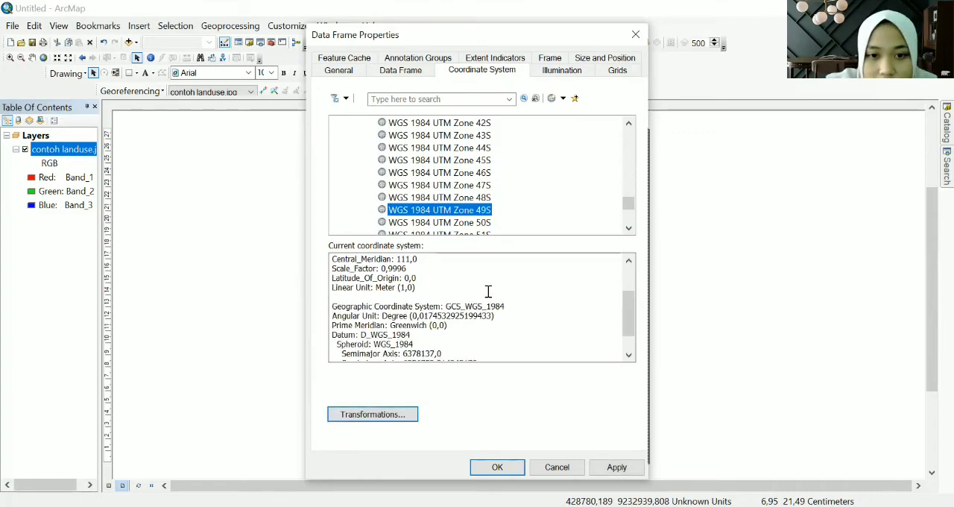
scroll(488, 291, up, 2)
scroll(487, 288, down, 1)
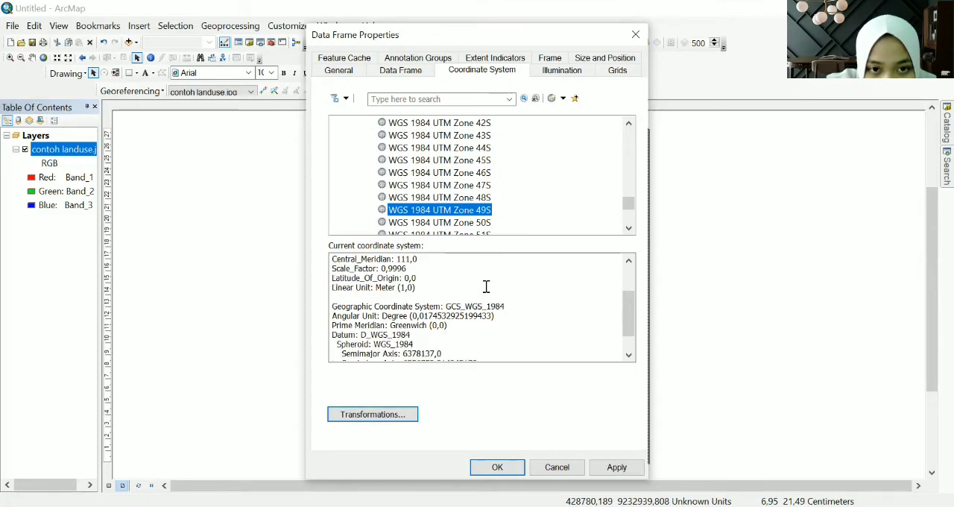
scroll(486, 287, up, 2)
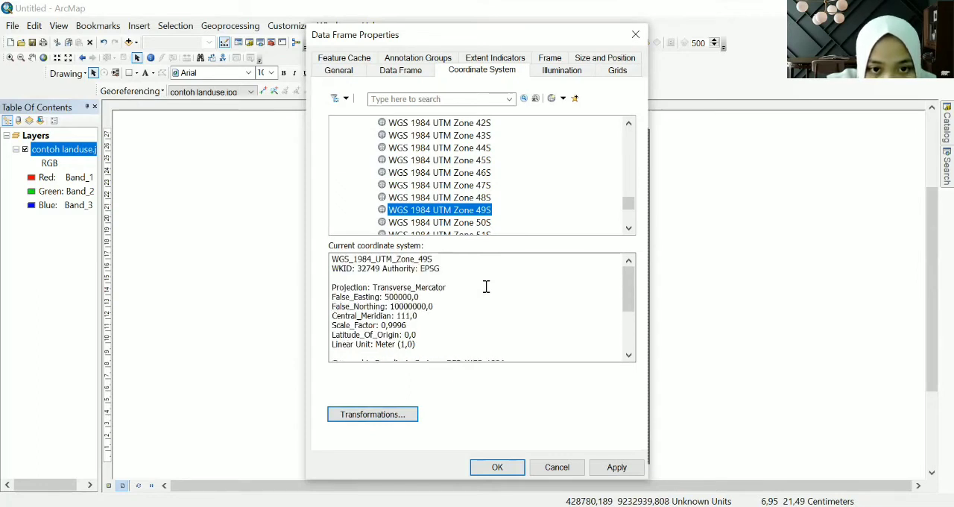
scroll(485, 287, down, 3)
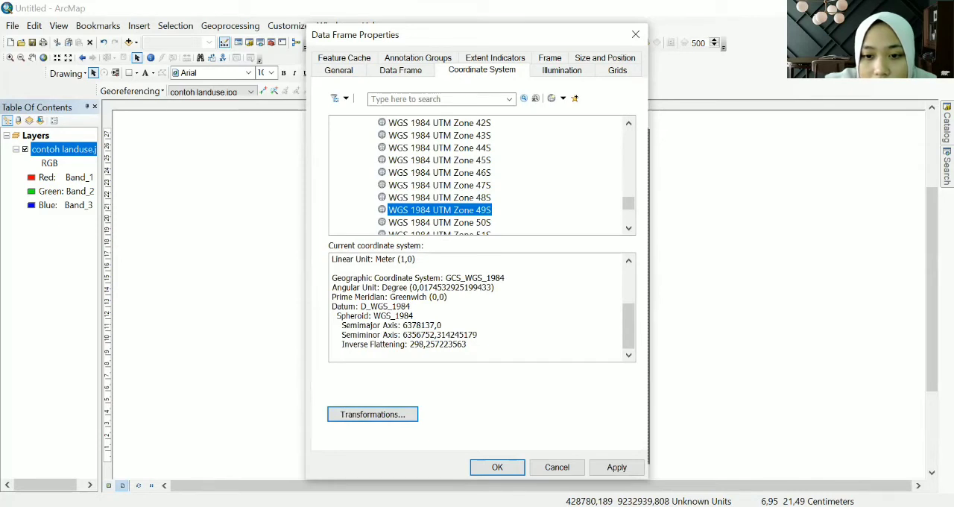
click(496, 467)
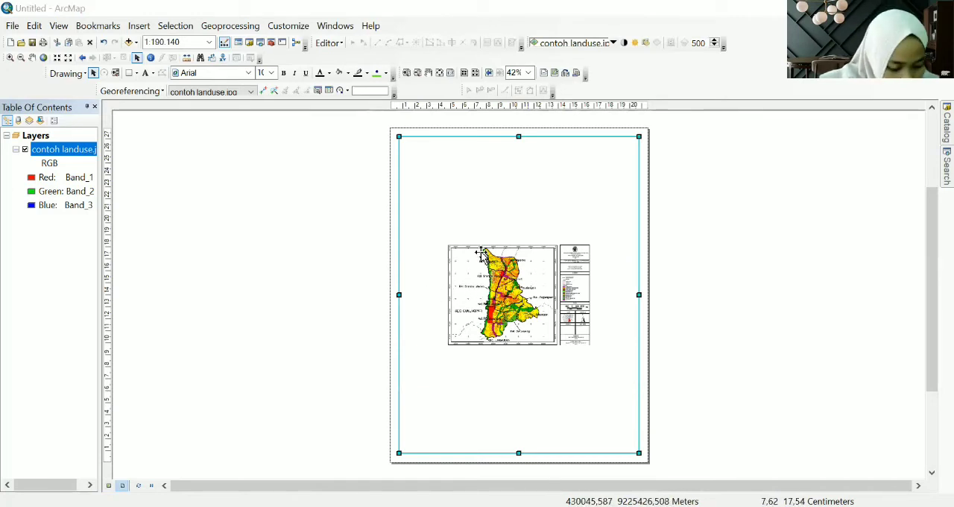
- Check the land-use map in data view and return to the page layout
click(109, 485)
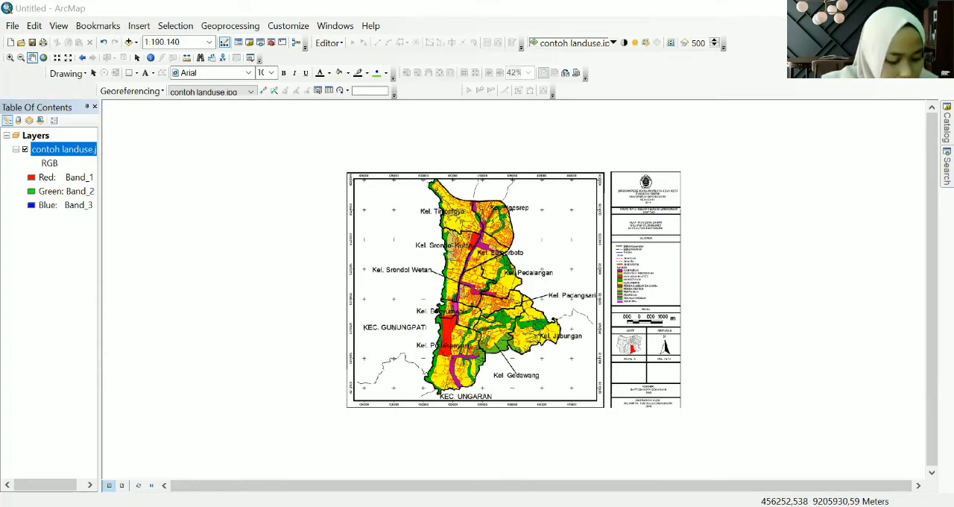
click(123, 485)
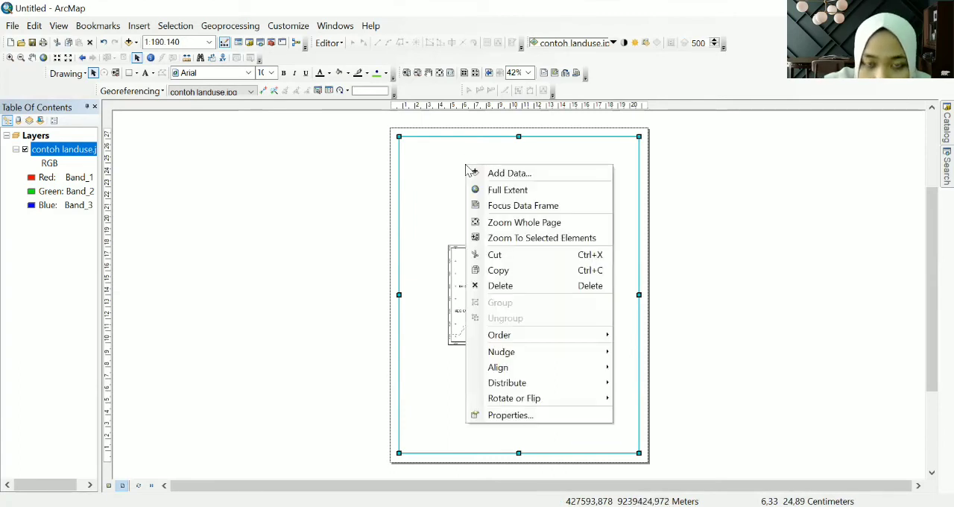
click(450, 160)
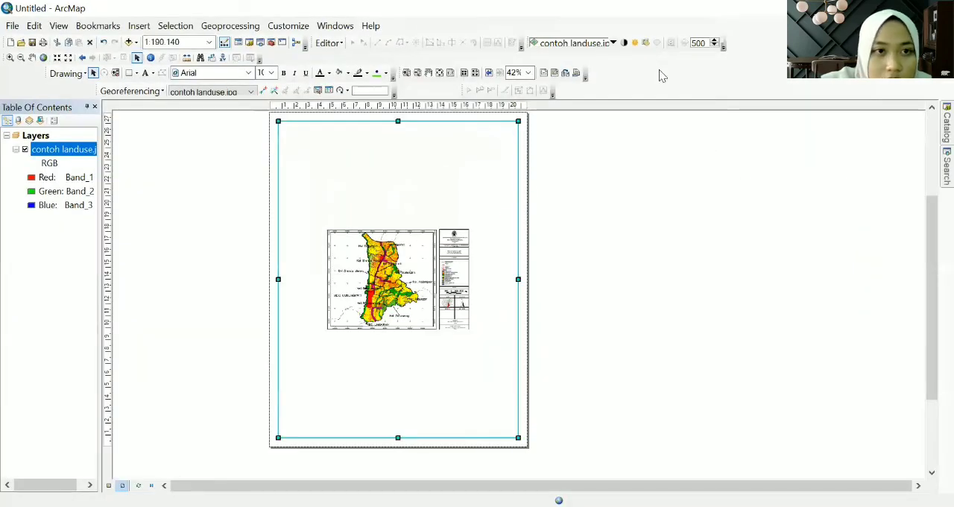
- Insert dynamic text showing the coordinate system and place it inside the data frame, above the land-use map's upper-left corner
click(138, 25)
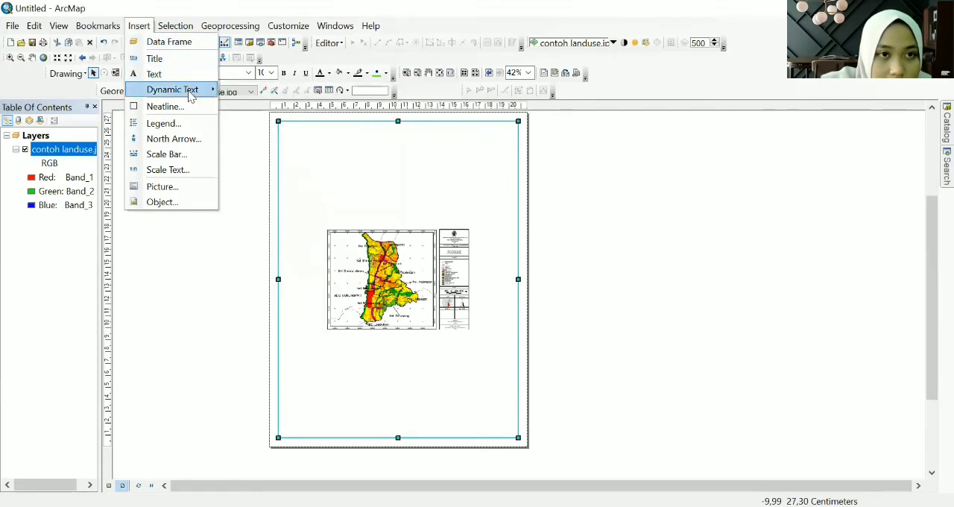
mouse_move(191, 96)
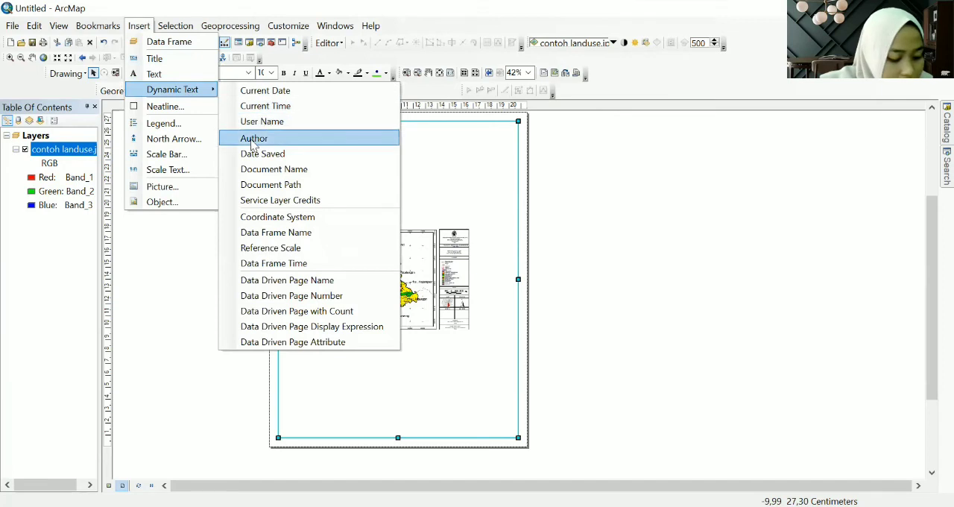
click(267, 219)
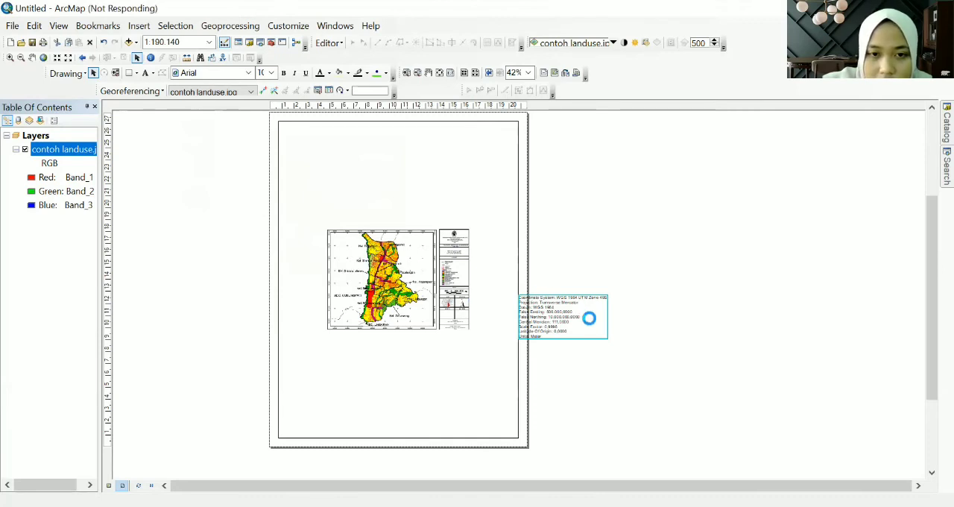
drag(576, 300, 315, 147)
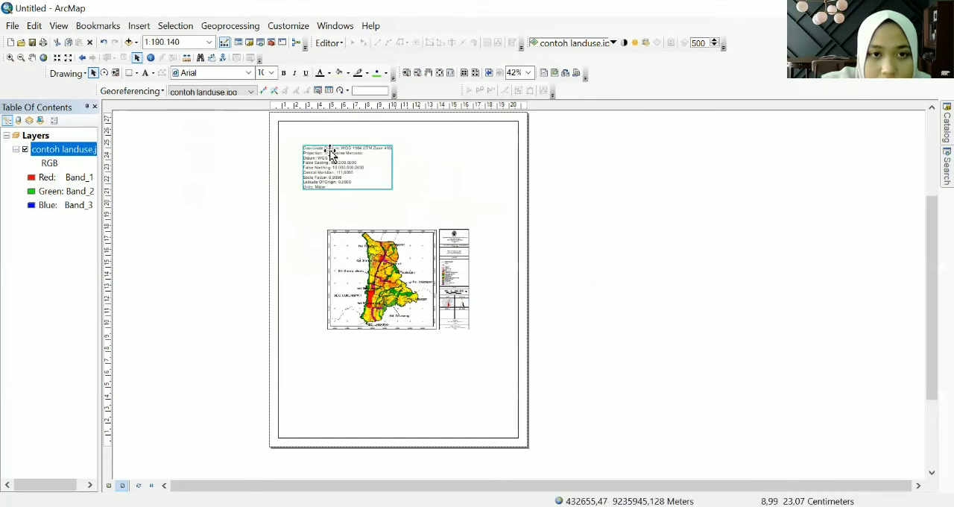
- Examine the projection, datum and units listed in the coordinate system text on the layout
scroll(330, 153, down, 3)
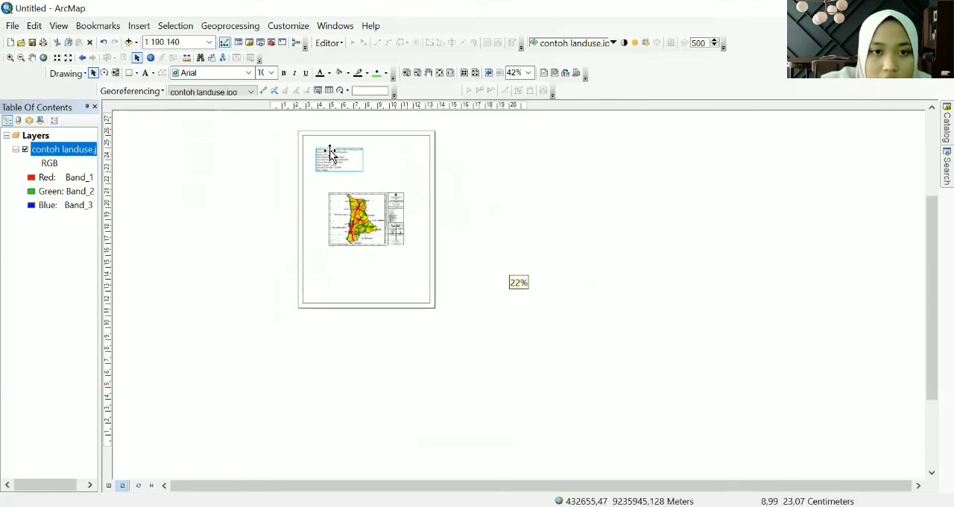
scroll(330, 152, up, 5)
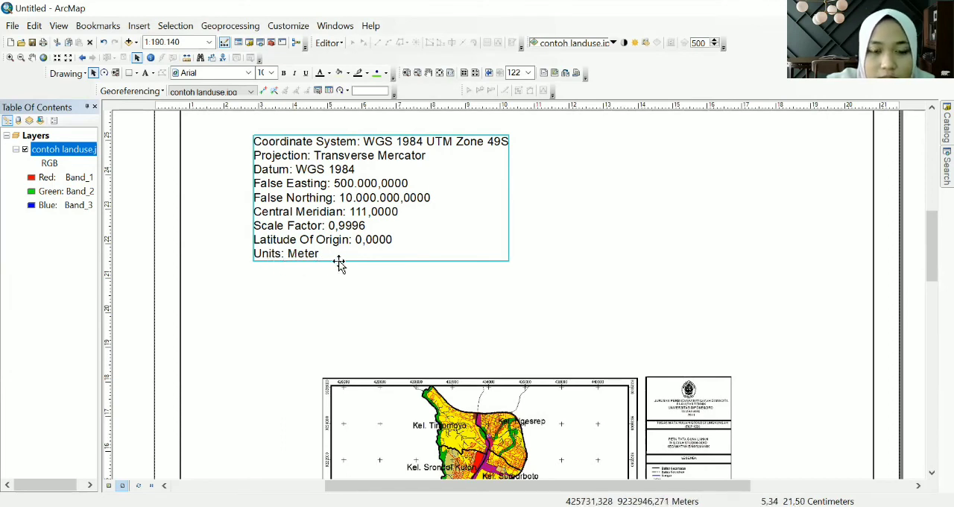
scroll(447, 305, down, 2)
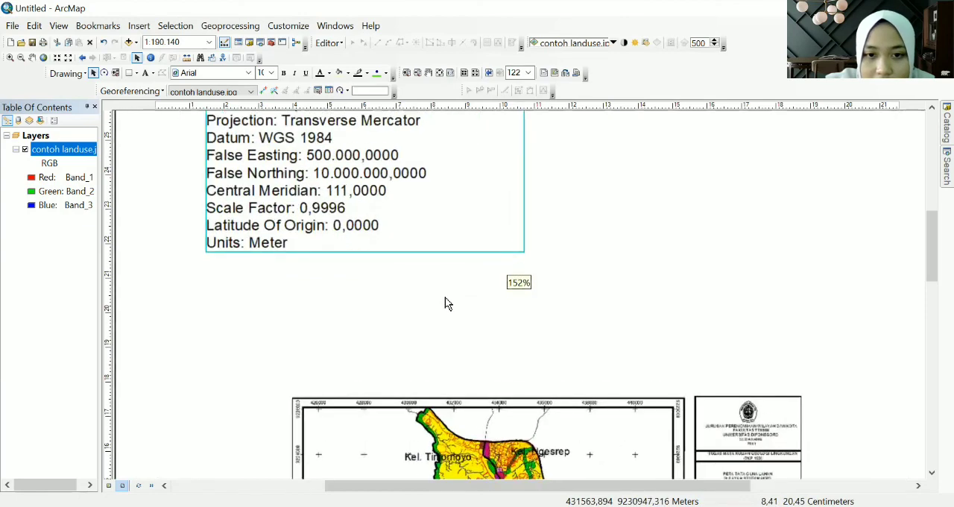
- Inspect the land-use map's lower-left area on the layout, including its coordinate grid labels around Kec. Gunungpati and Kec. Ungaran
scroll(447, 303, up, 4)
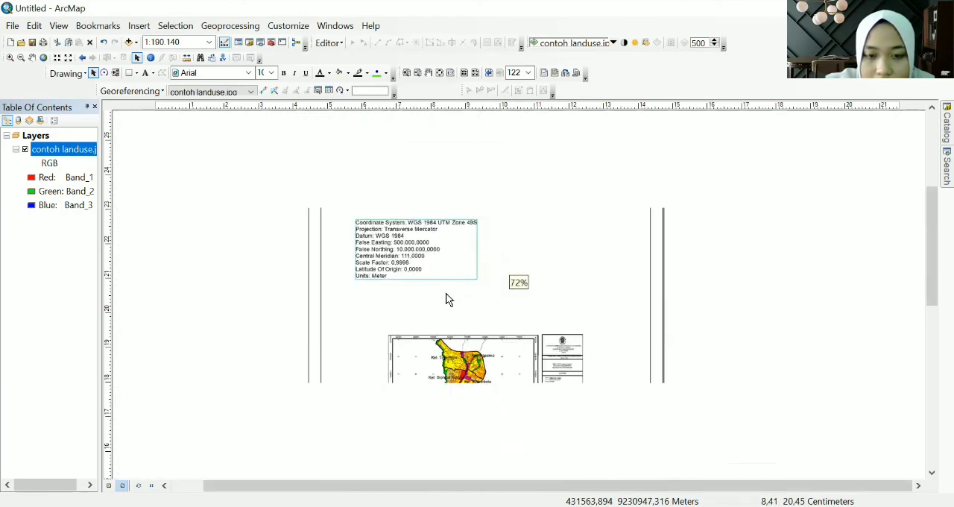
scroll(447, 299, up, 5)
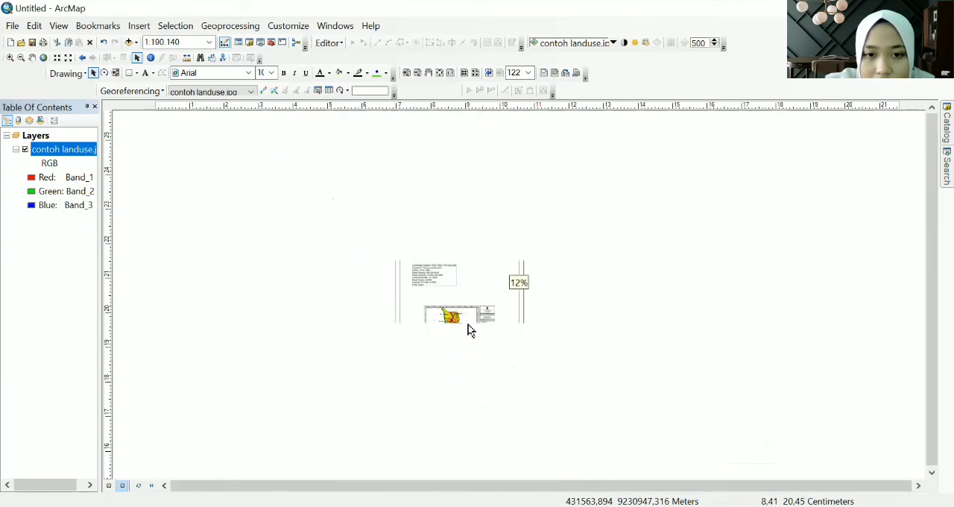
scroll(469, 330, down, 4)
scroll(410, 331, down, 2)
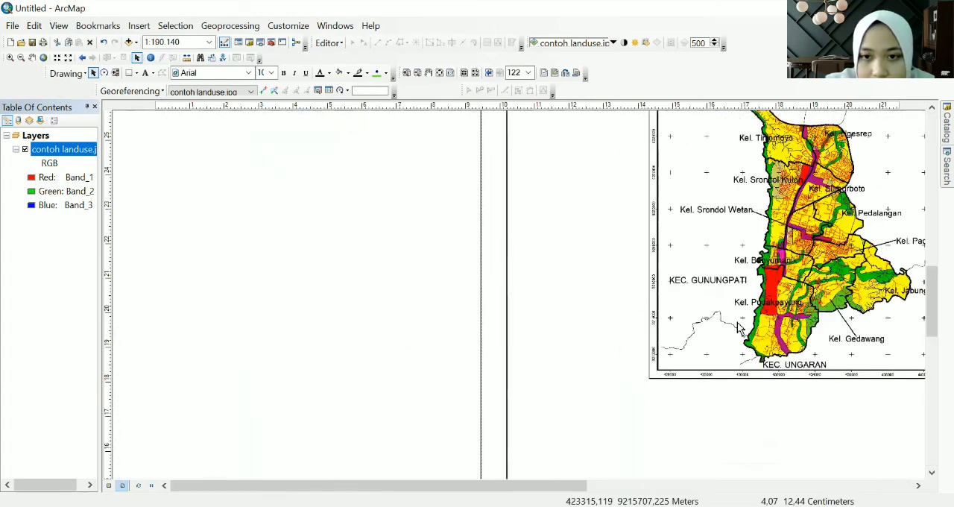
scroll(771, 326, down, 2)
scroll(767, 319, down, 2)
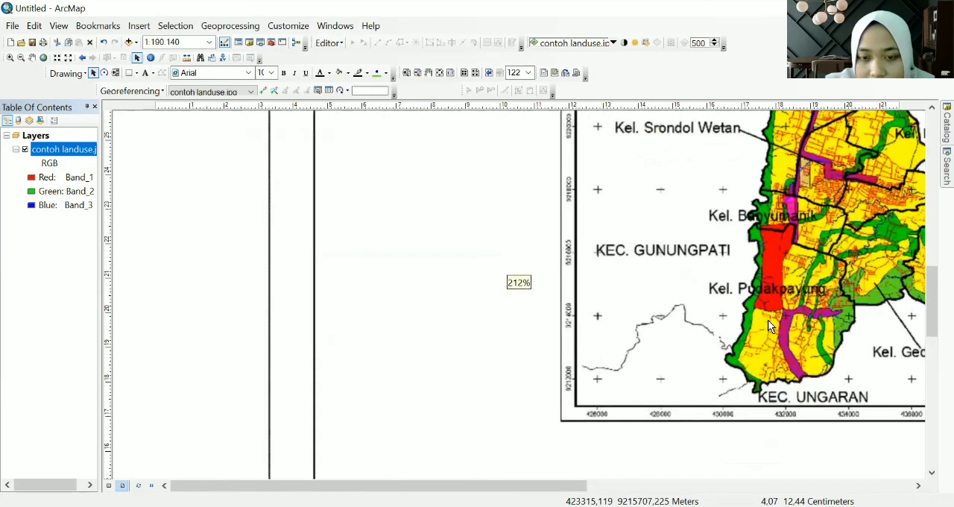
scroll(755, 369, down, 1)
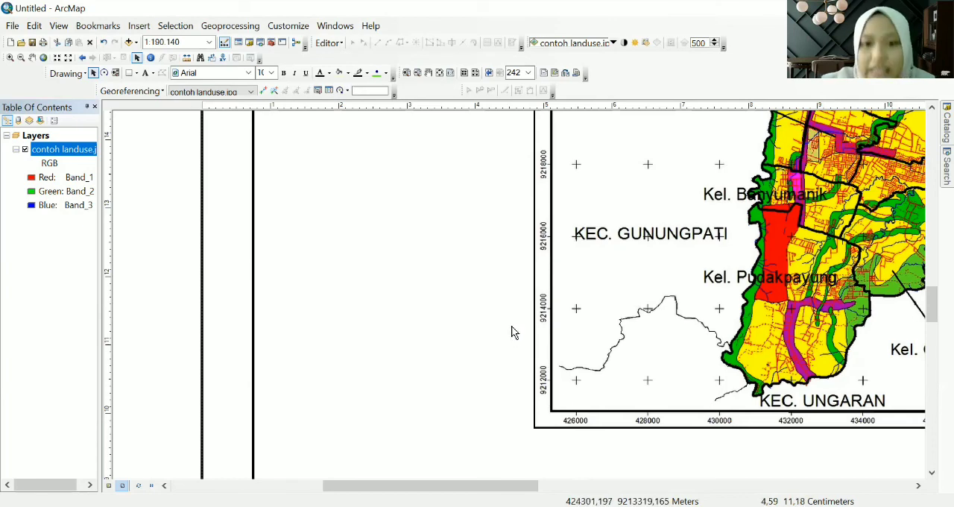
scroll(484, 321, up, 1)
scroll(484, 321, down, 5)
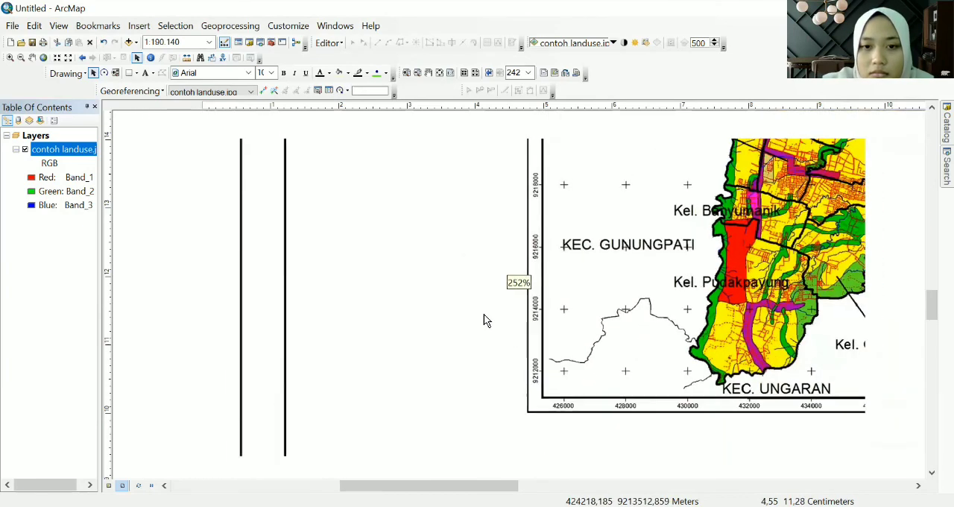
scroll(483, 312, down, 2)
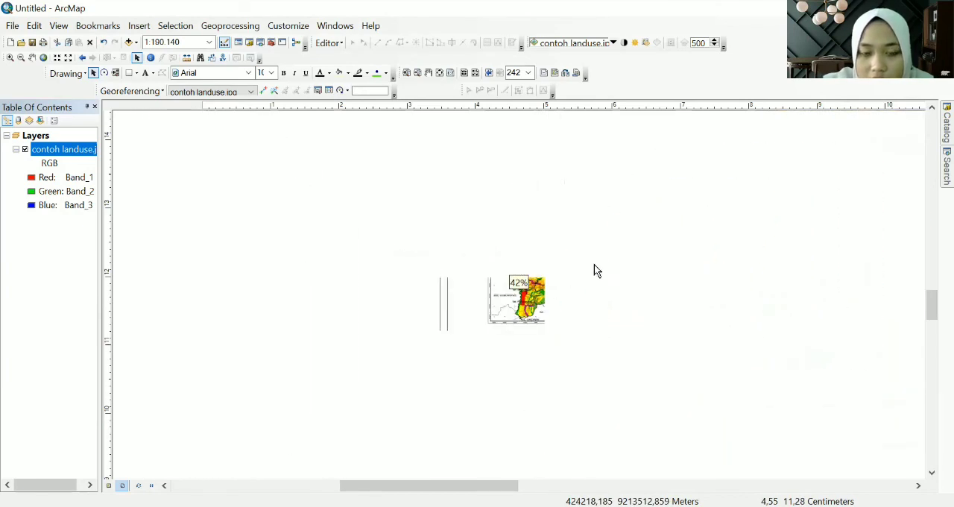